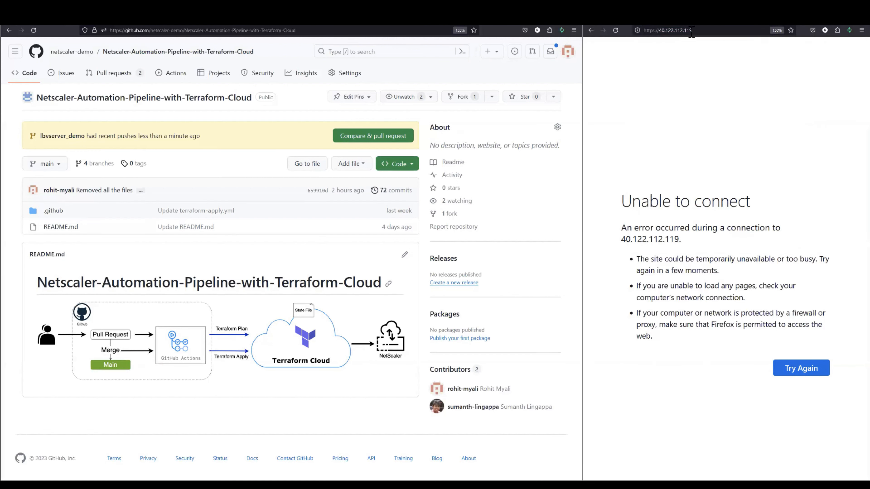
Load 40.122.112.119 in the second browser window and check whether the site is reachable
click(665, 30)
key(Return)
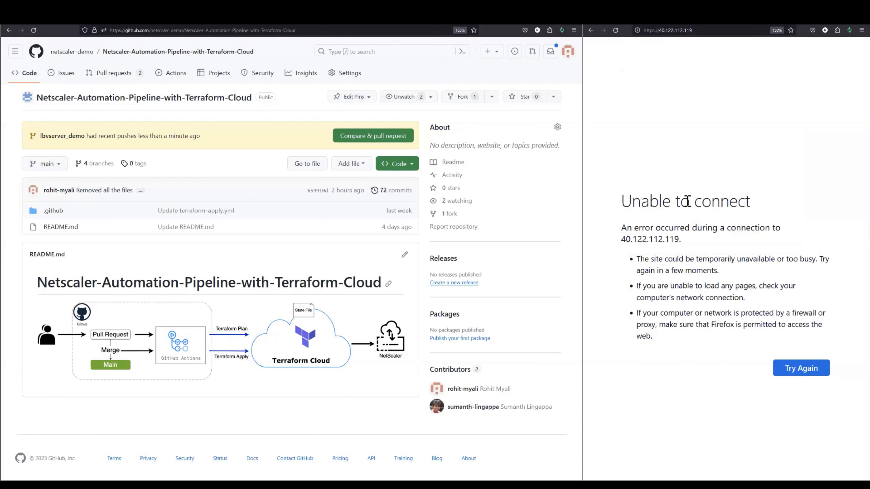
triple_click(766, 206)
click(687, 95)
triple_click(750, 203)
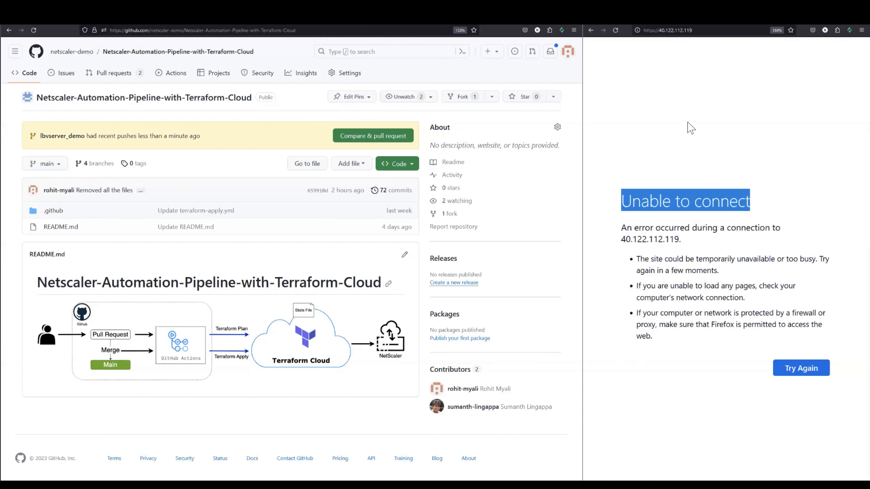
drag(618, 202, 781, 204)
click(716, 163)
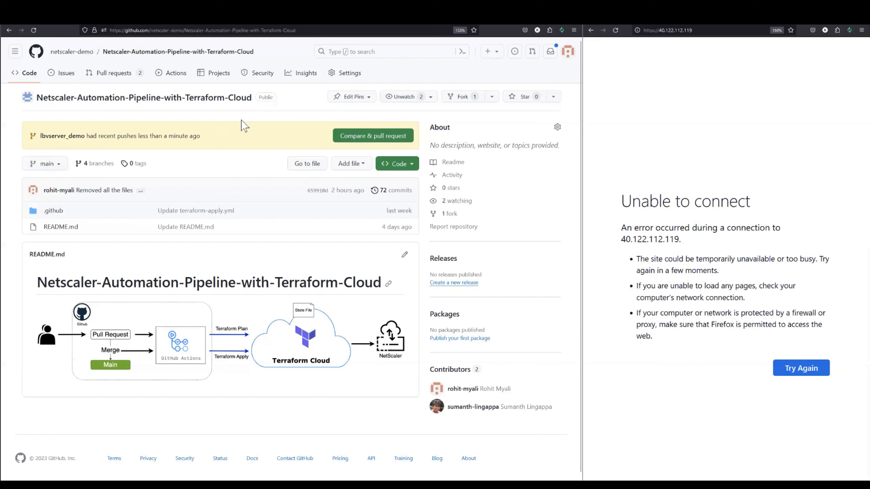
Create a pull request from lbvserver_demo into main with the title "Added terraform configuration to demonstrate lbvserver"
drag(246, 139, 43, 138)
click(152, 136)
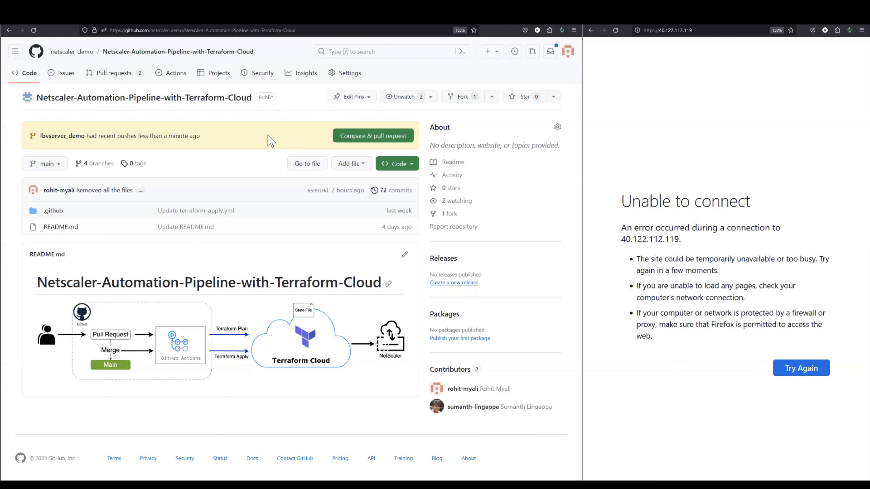
click(375, 137)
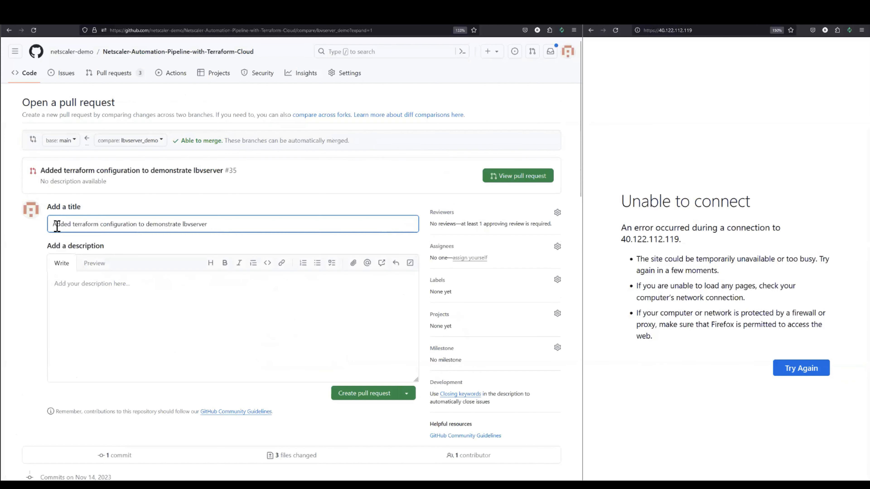
drag(52, 224, 73, 224)
drag(134, 225, 45, 223)
click(239, 222)
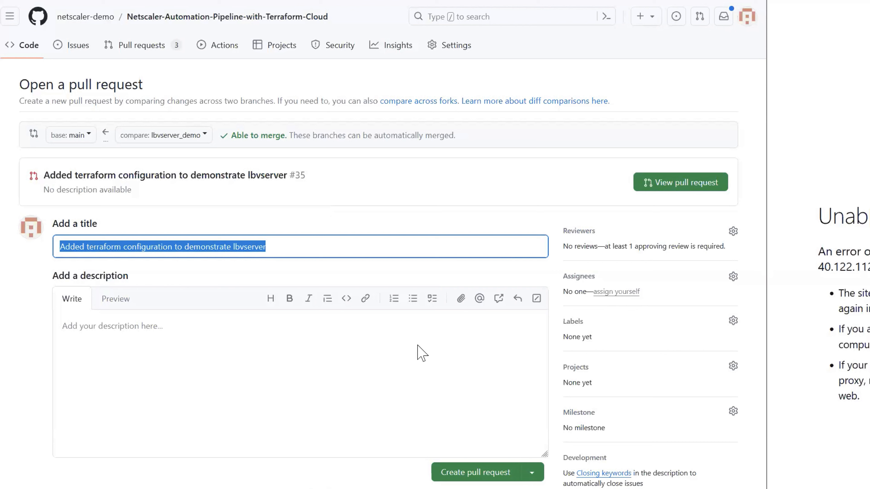
scroll(422, 353, down, 3)
click(319, 131)
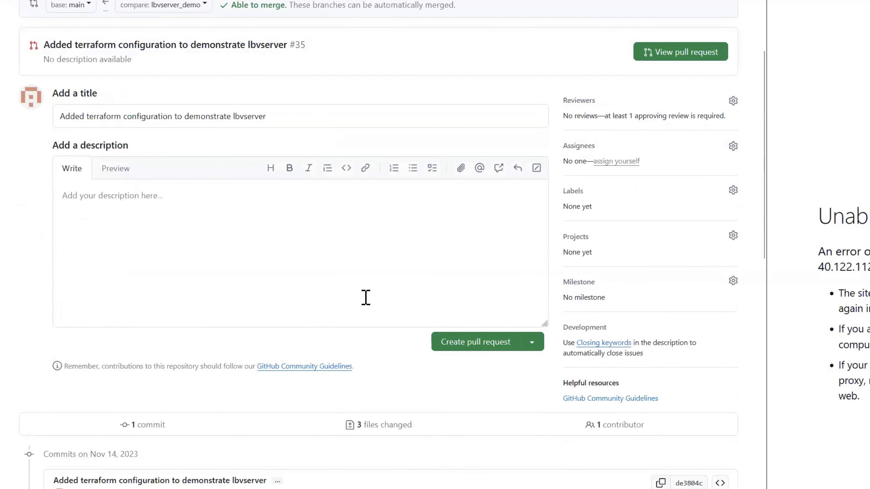
click(472, 343)
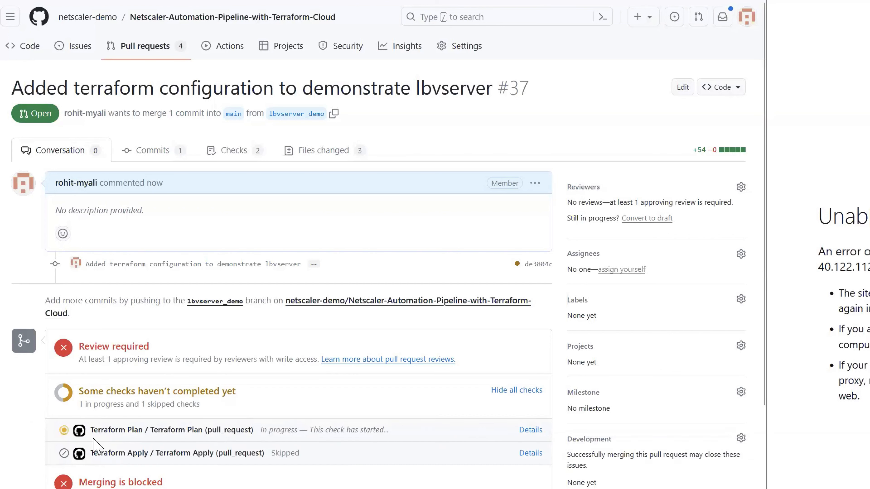
Look at the Terraform Plan check and request a review of the pull request from the second suggested user
drag(91, 433, 296, 443)
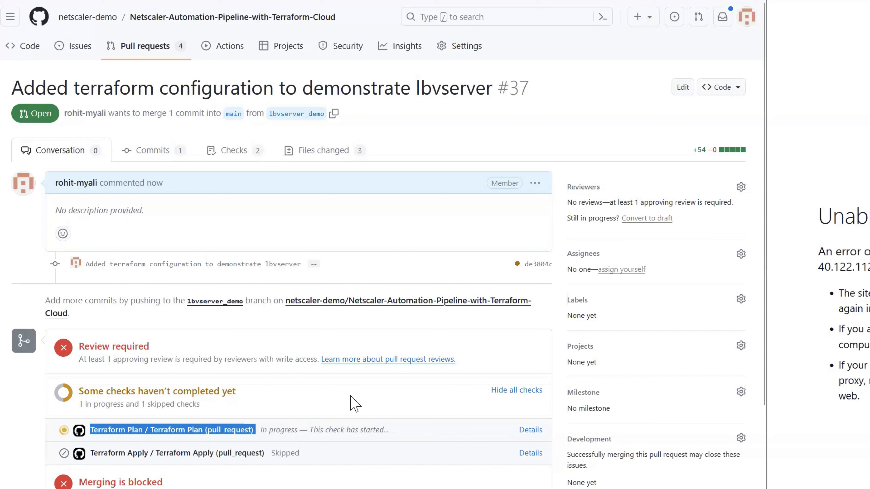
click(370, 221)
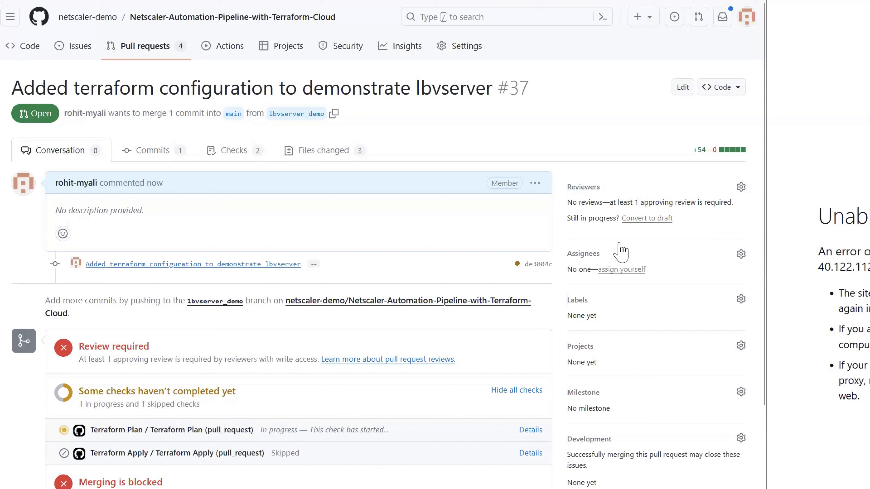
drag(568, 202, 695, 220)
click(705, 220)
click(591, 187)
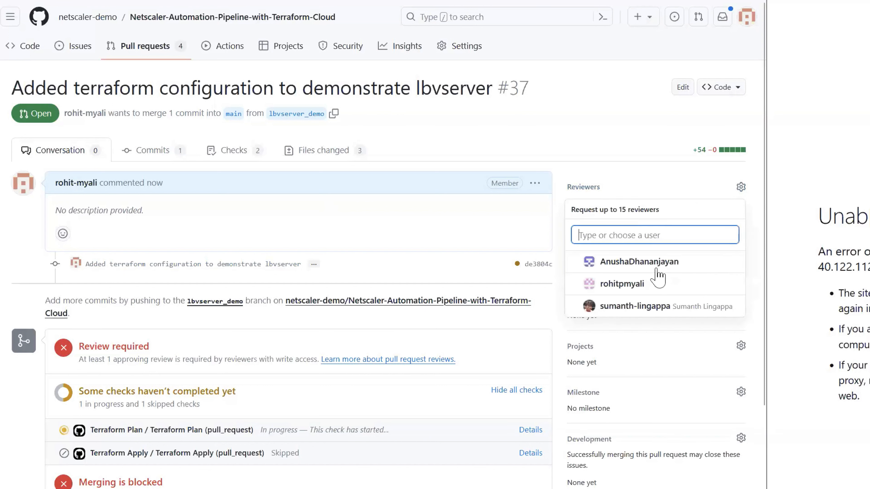
click(671, 284)
click(443, 229)
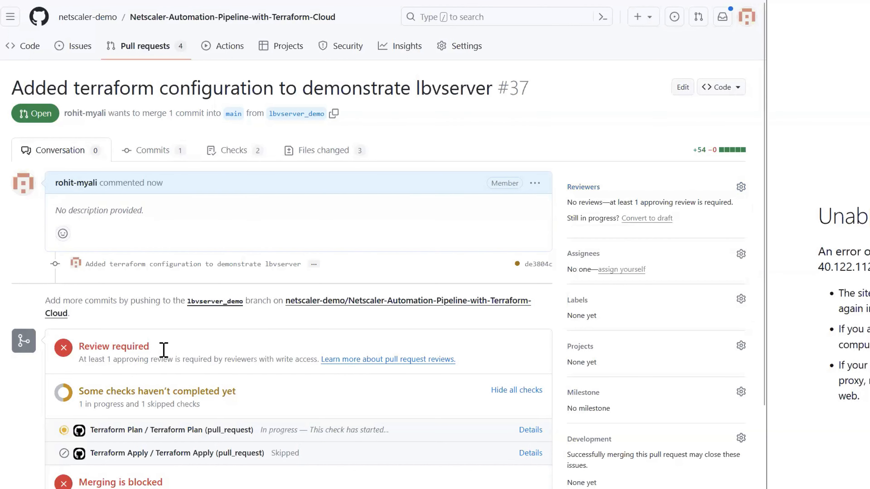
Examine the pull request's review requirement and the status of its Terraform Plan check
drag(73, 342, 183, 344)
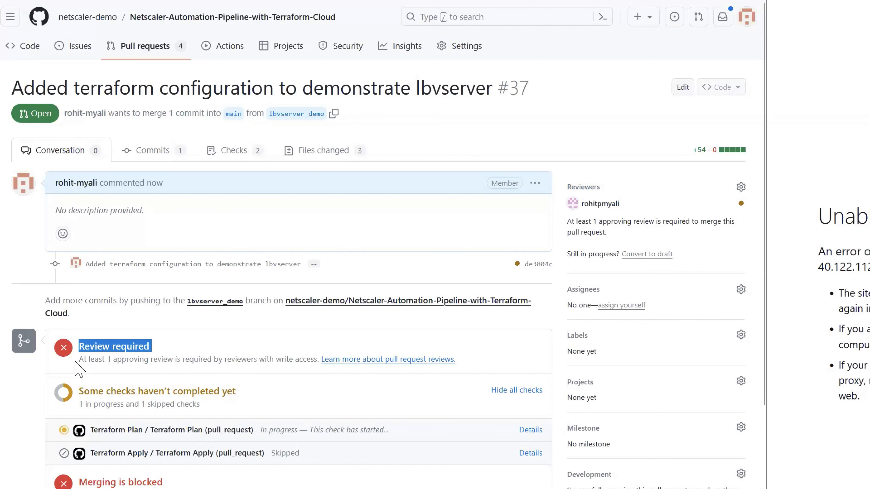
drag(79, 360, 236, 359)
scroll(86, 298, down, 3)
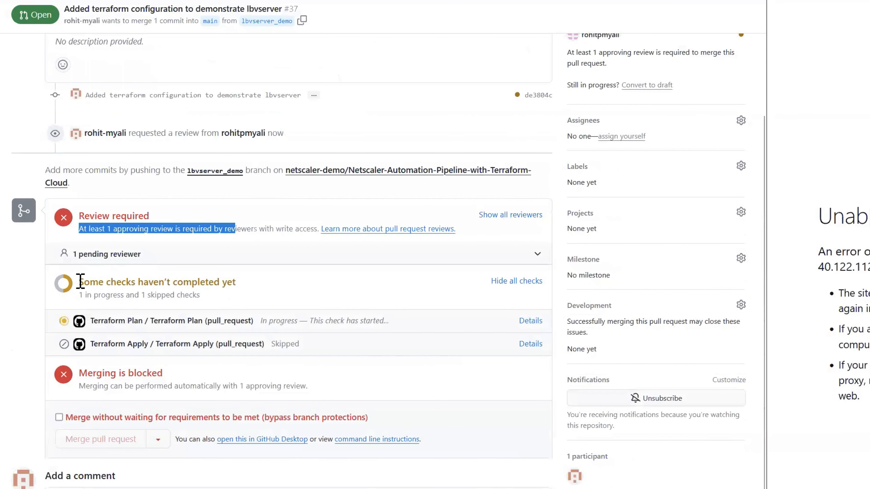
drag(79, 283, 221, 287)
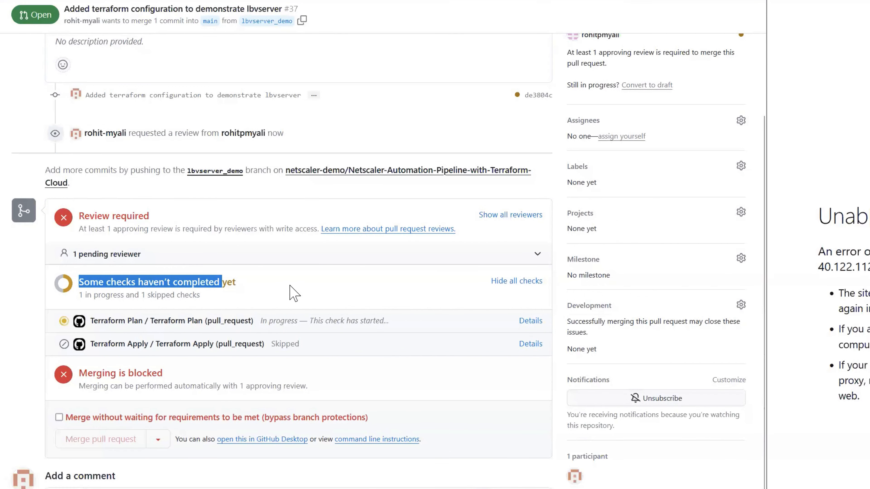
click(262, 299)
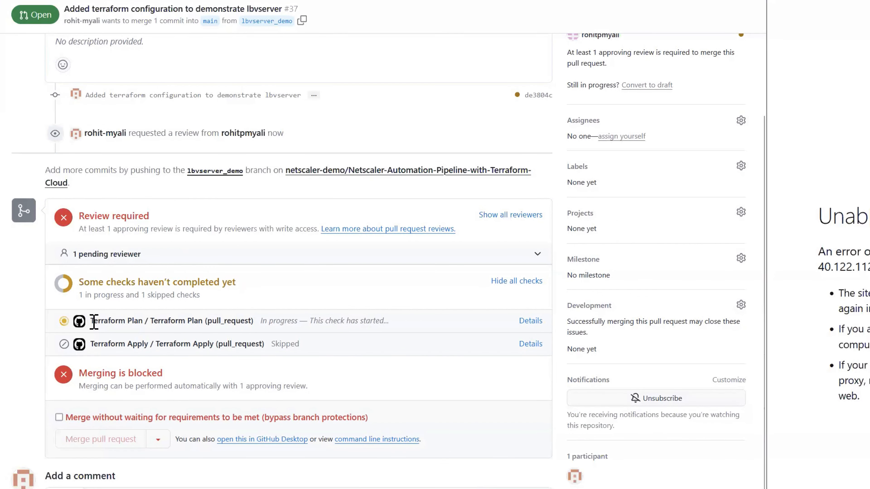
triple_click(239, 321)
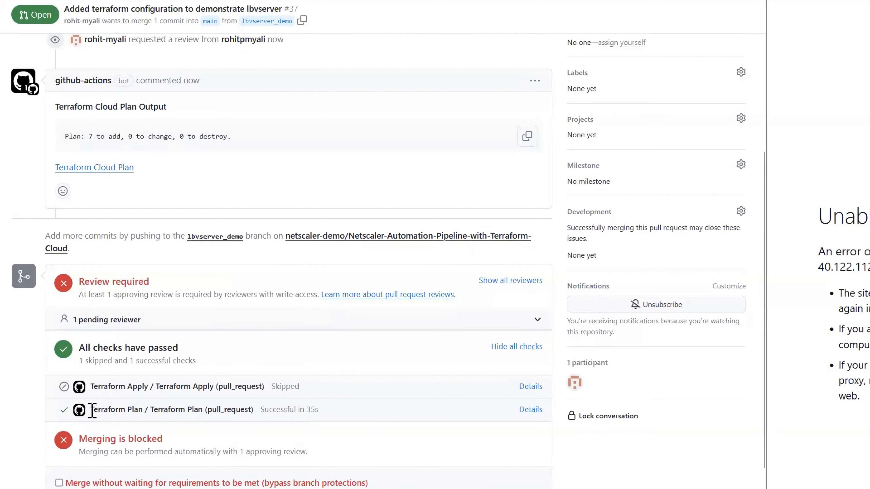
drag(92, 410, 248, 410)
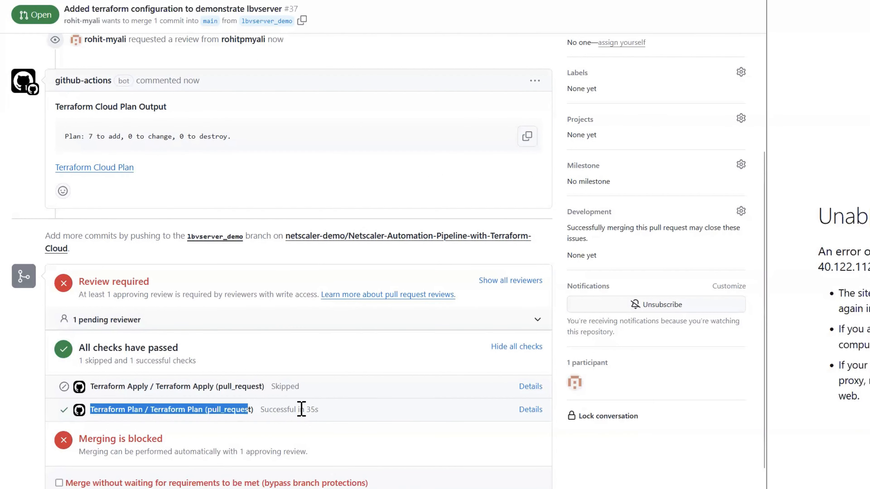
click(356, 409)
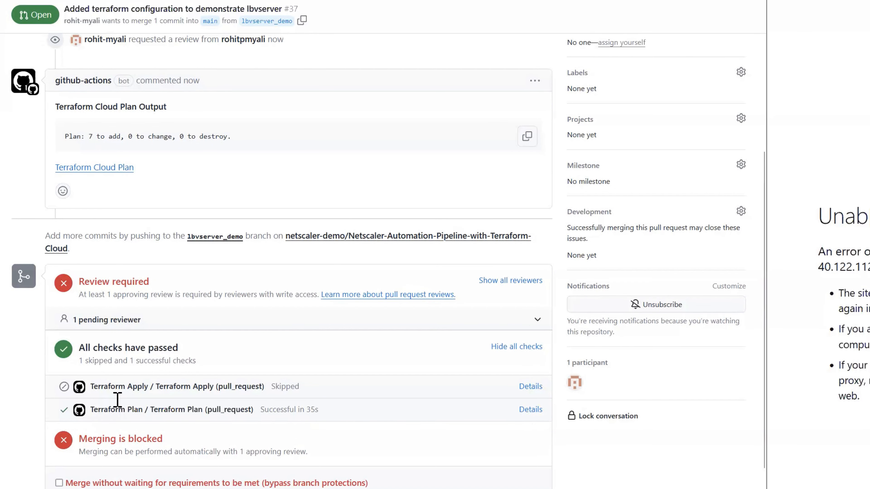
Read the Terraform Cloud Plan Output comment posted by github-actions on the pull request
scroll(120, 391, up, 6)
scroll(50, 274, down, 2)
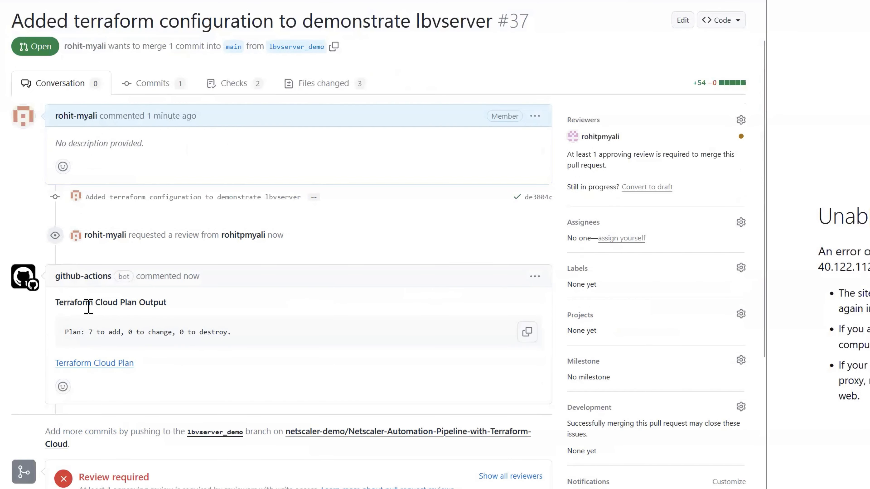
drag(56, 302, 189, 304)
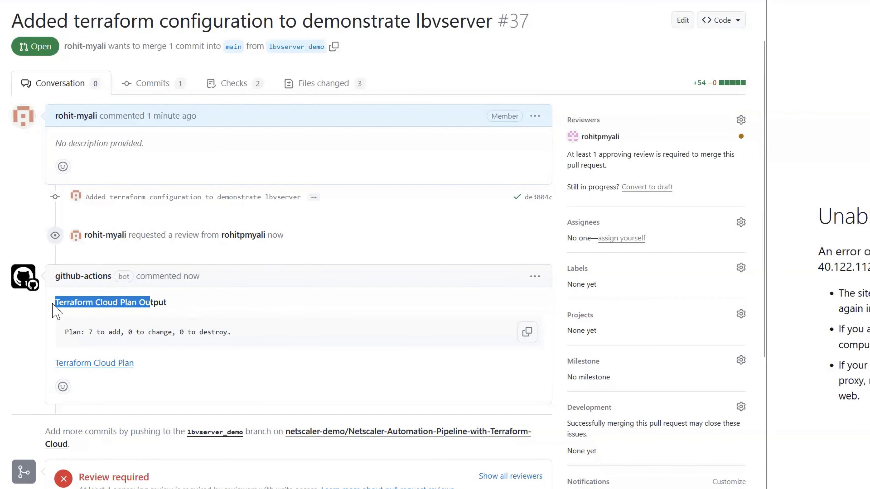
click(59, 310)
triple_click(117, 305)
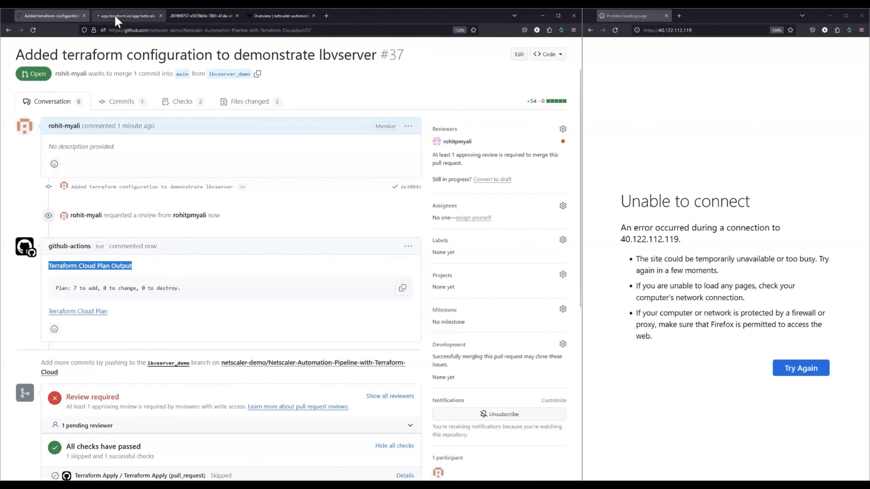
Open the Terraform Cloud plan run and review its planned resources, including the details of citrixadc_lbvserver_service_binding.lb_binding1
click(116, 18)
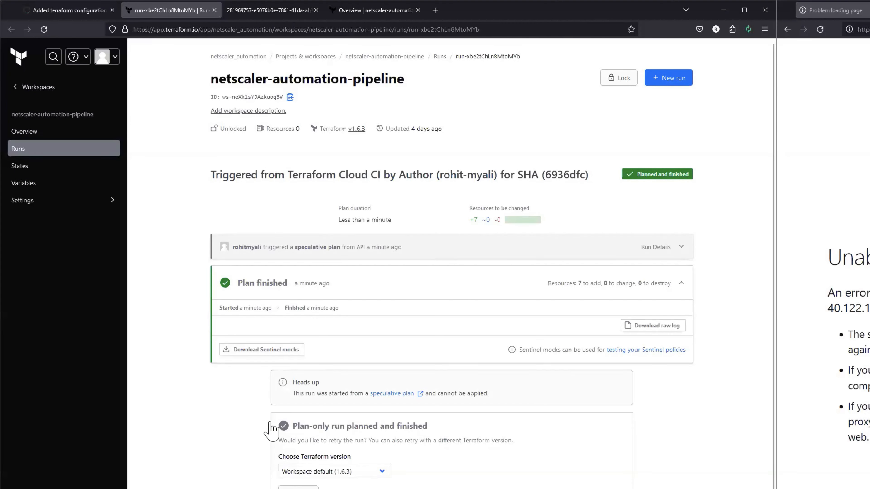
scroll(273, 315, down, 2)
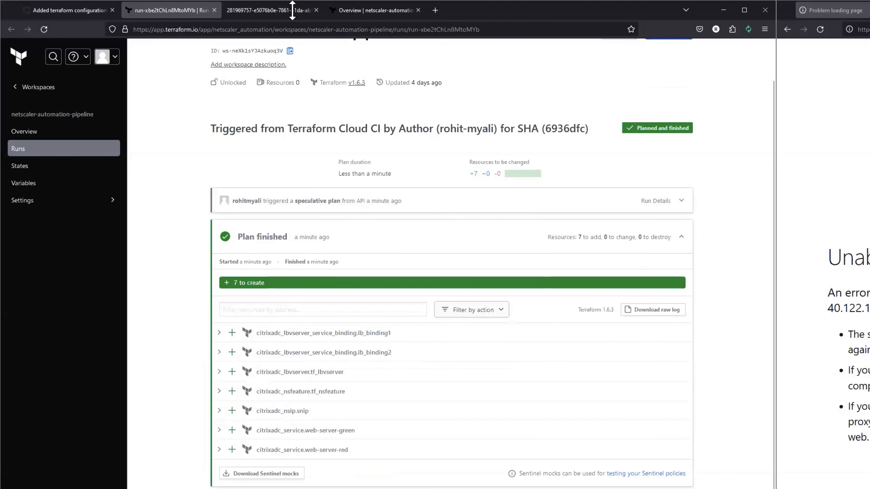
scroll(209, 81, up, 2)
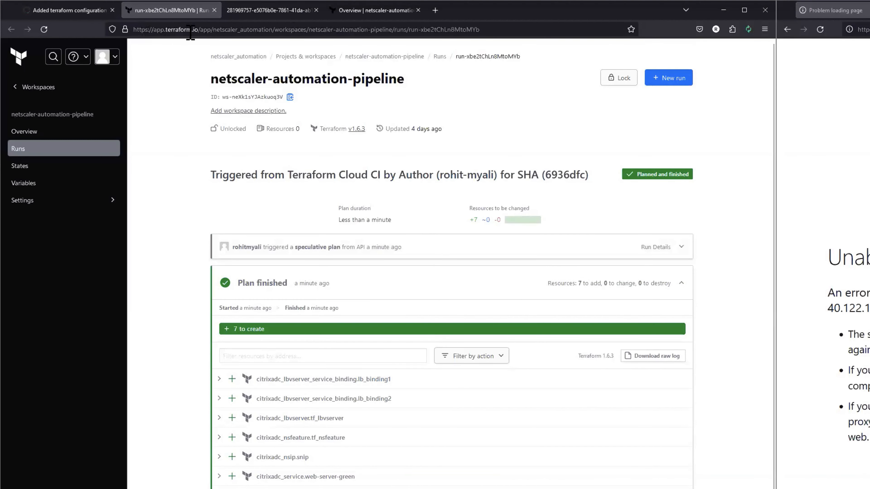
scroll(192, 363, down, 4)
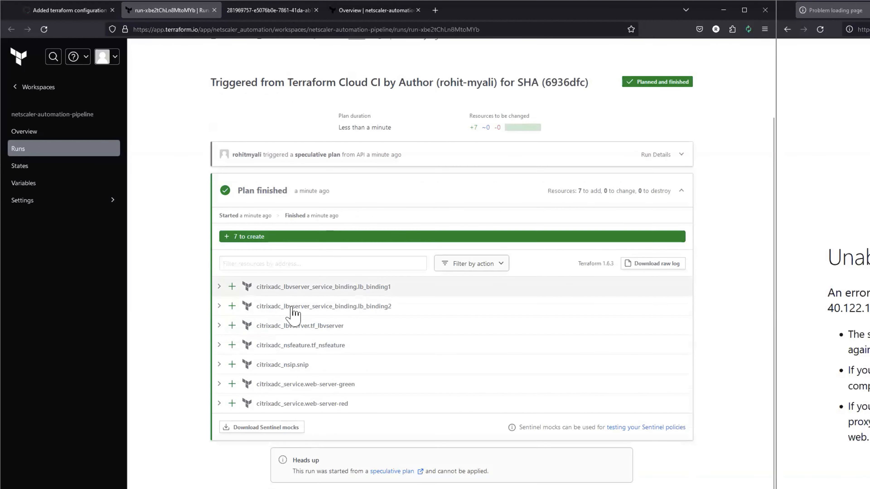
click(219, 286)
scroll(301, 276, down, 3)
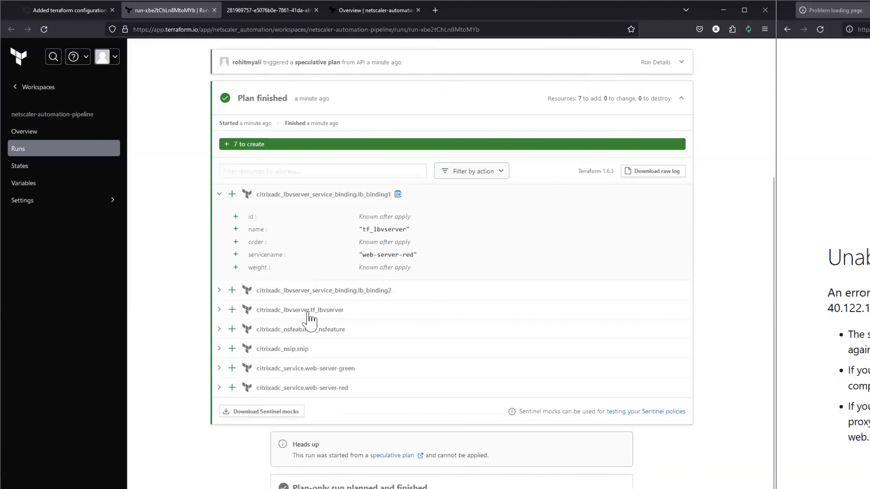
scroll(222, 160, down, 2)
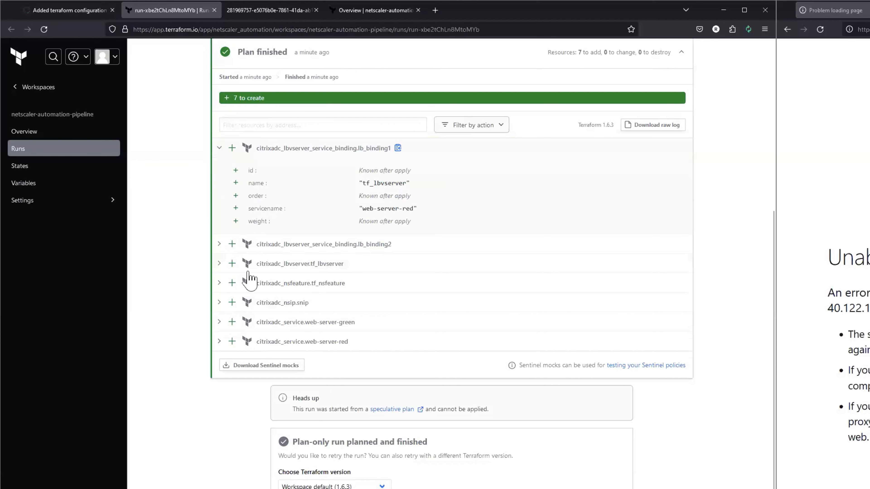
click(220, 148)
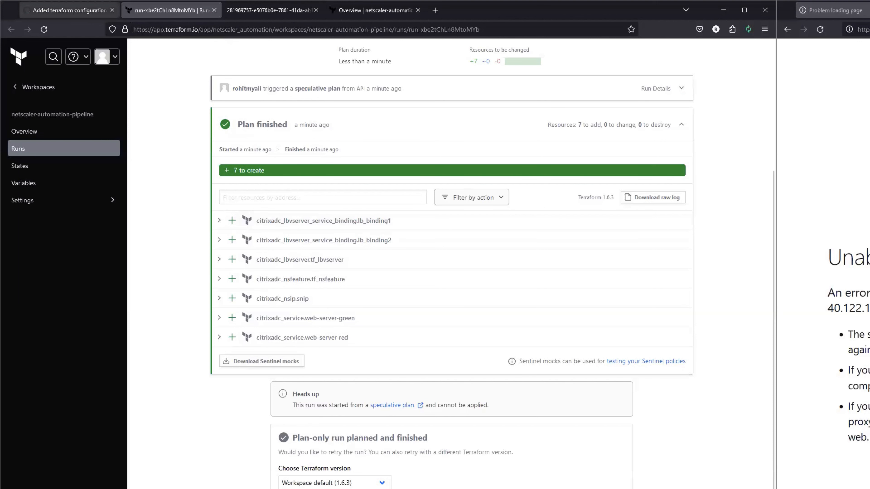
Return to the pull request, check its review approval and check statuses, and merge it into main
click(68, 10)
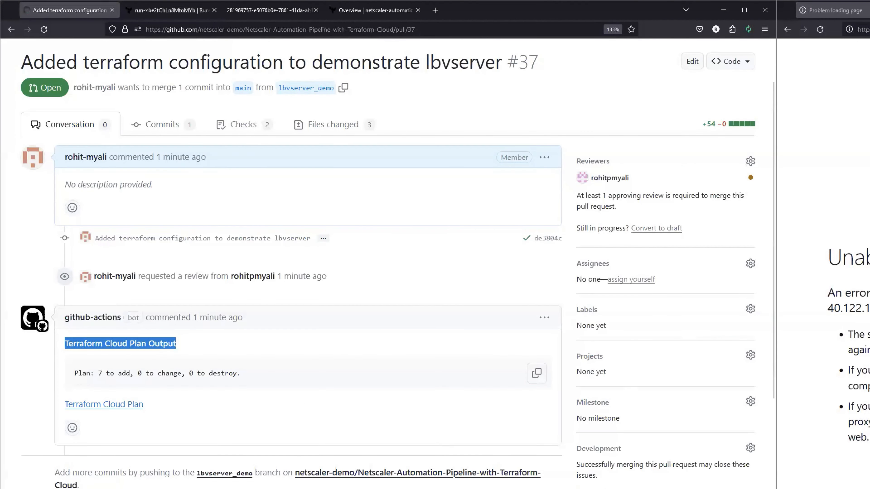
key(alt+Tab)
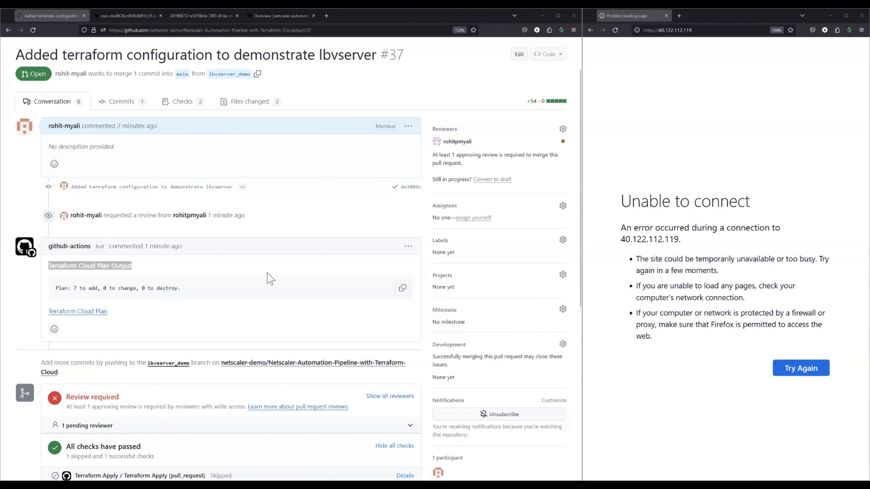
scroll(97, 246, down, 5)
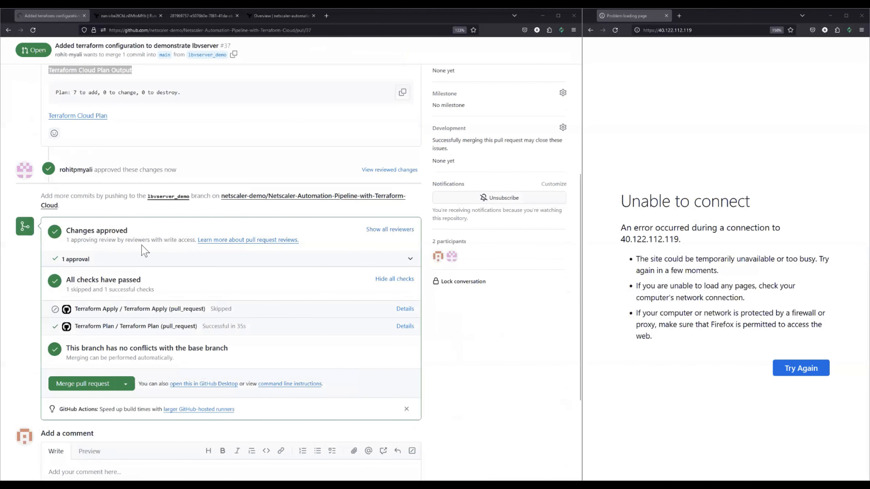
drag(65, 230, 132, 232)
scroll(149, 371, down, 1)
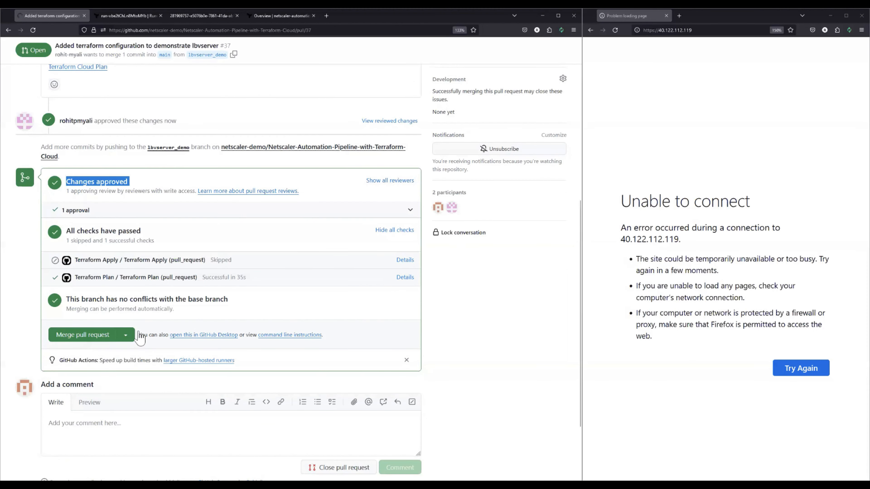
scroll(209, 225, up, 3)
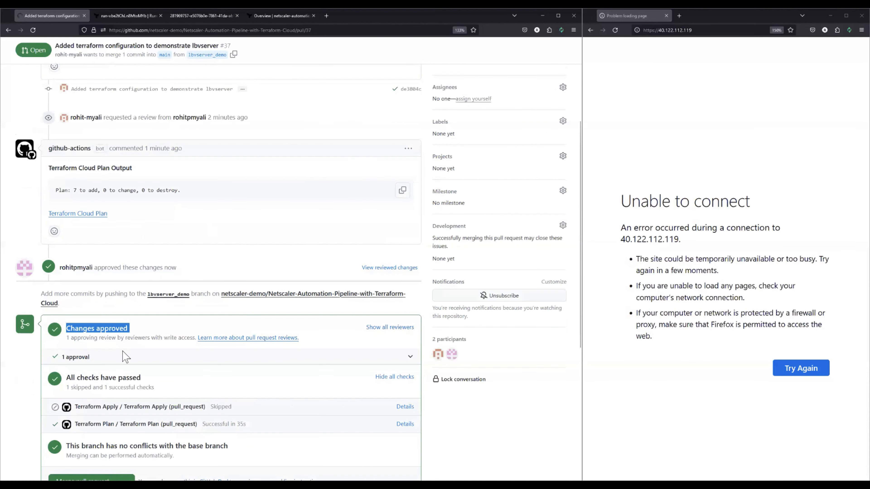
scroll(89, 341, down, 3)
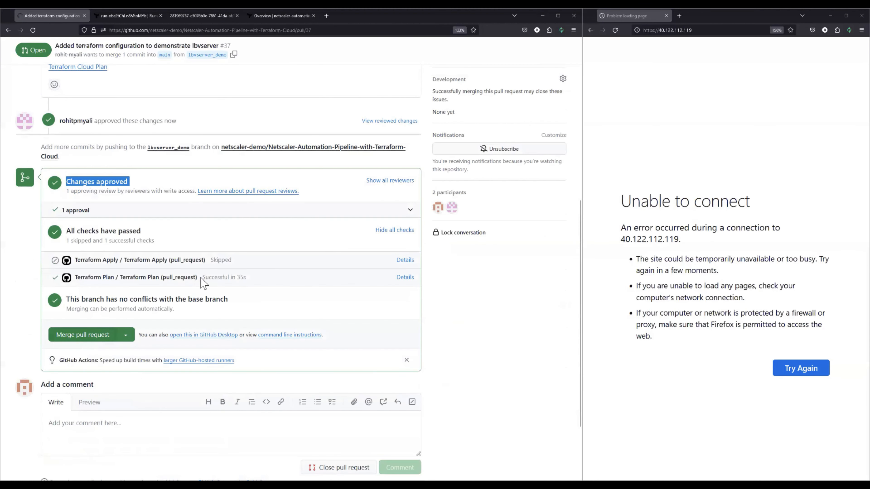
scroll(62, 360, up, 2)
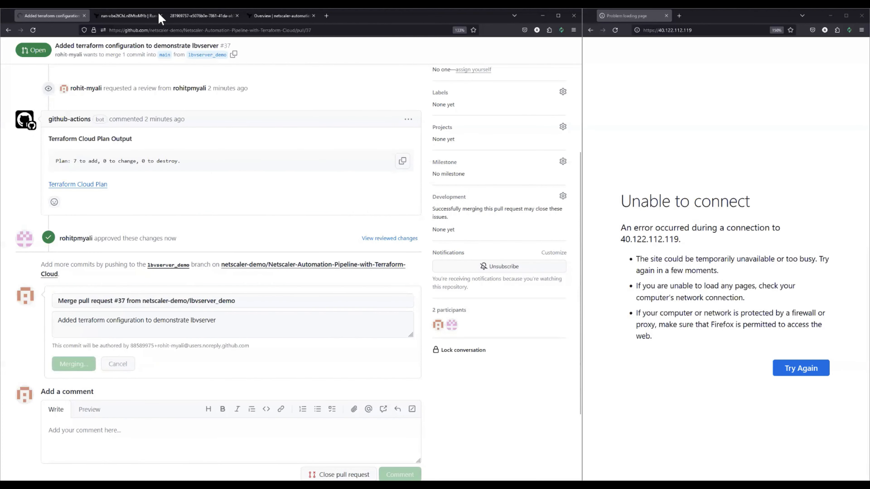
Review the pipeline diagram, and on the merged pull request expand the merge commit's details to examine its Terraform Plan and Terraform Apply checks
click(185, 17)
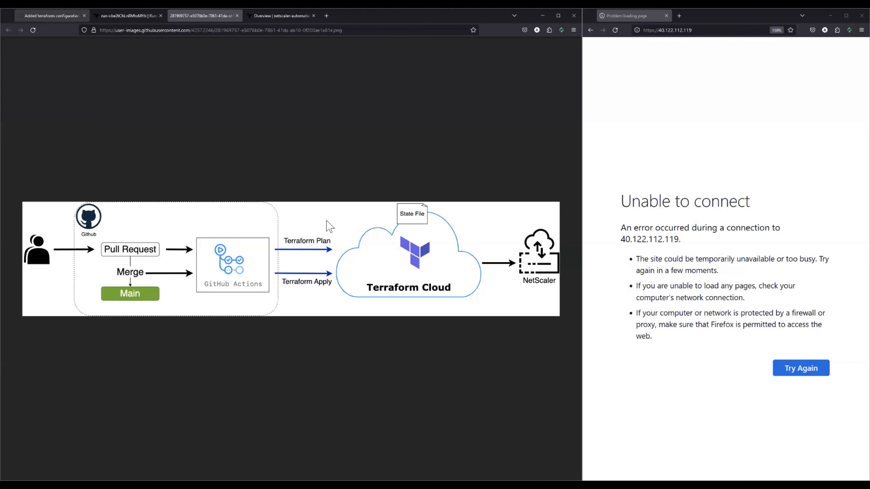
key(ctrl+1)
scroll(174, 217, down, 2)
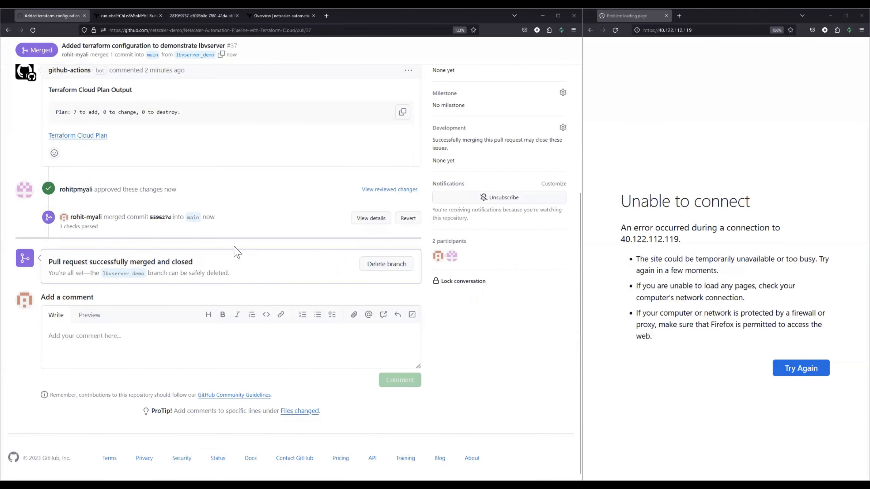
click(371, 218)
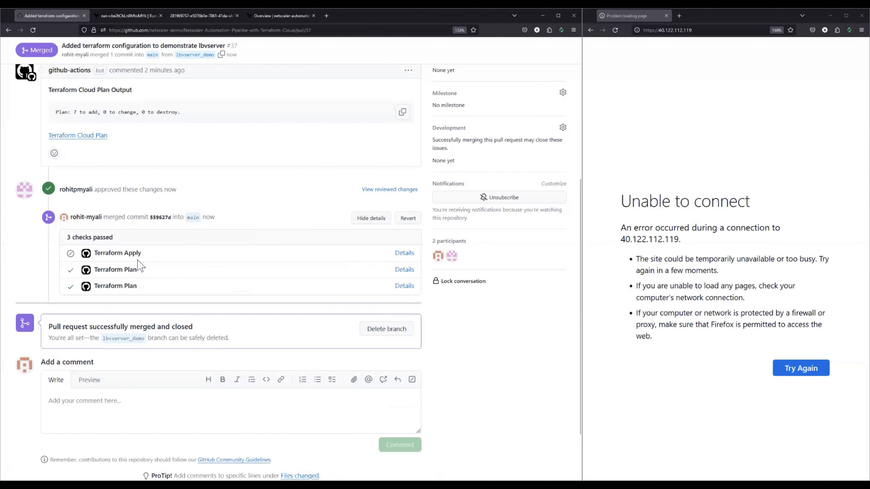
triple_click(93, 267)
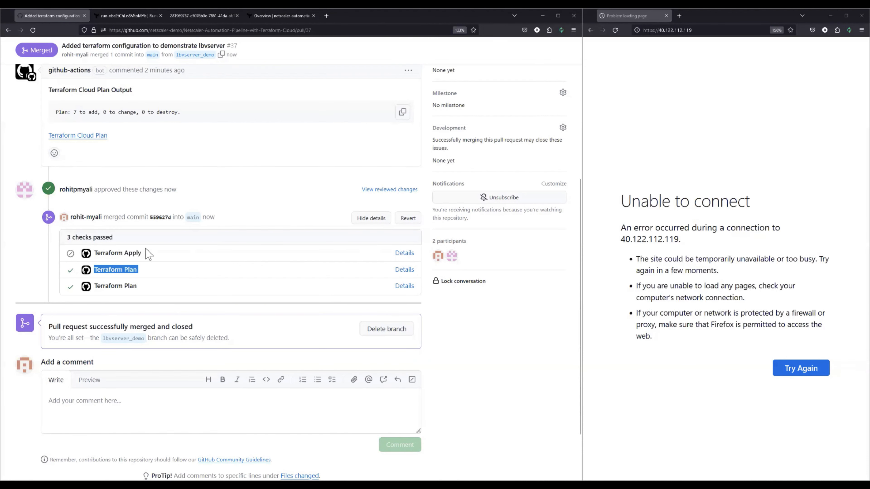
triple_click(98, 253)
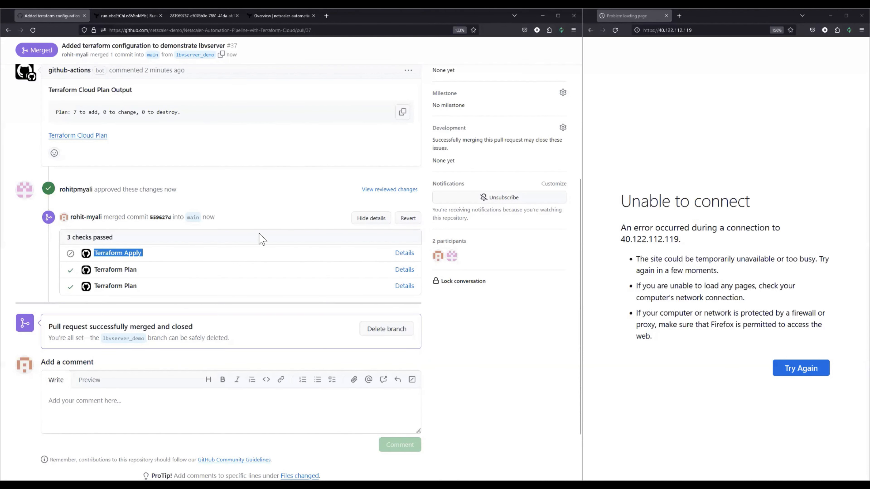
Inspect the job pages of the Terraform Plan and Terraform Apply checks in separate tabs, closing each one after viewing
scroll(260, 239, up, 5)
scroll(171, 214, down, 6)
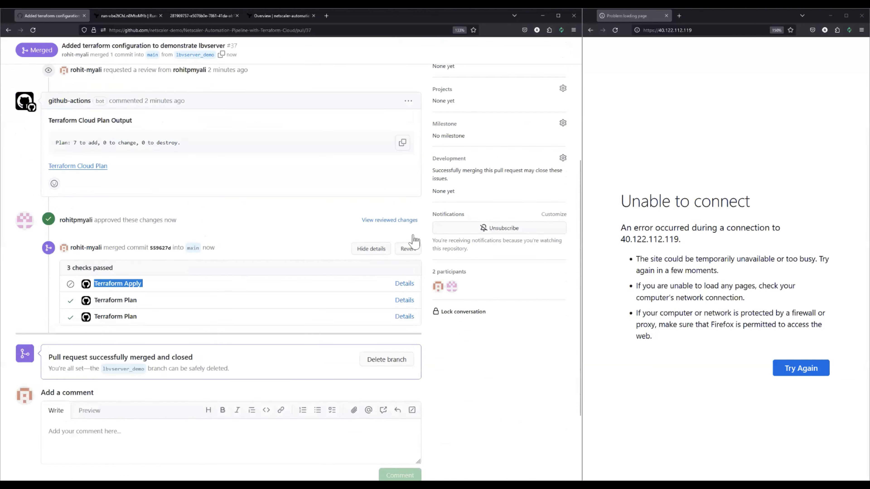
middle_click(404, 235)
scroll(403, 236, down, 2)
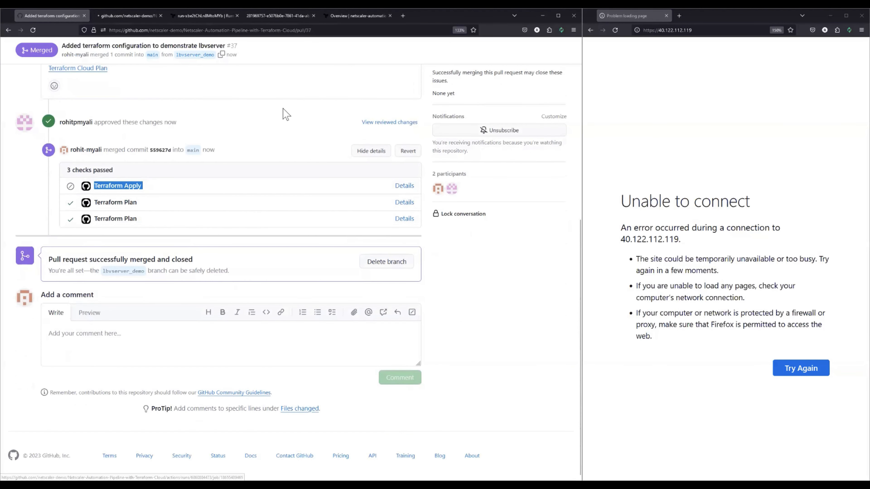
click(128, 18)
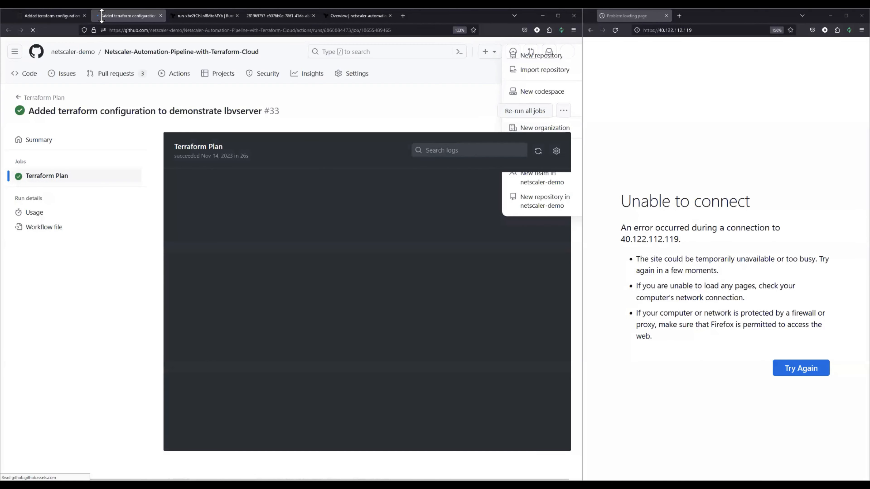
middle_click(108, 19)
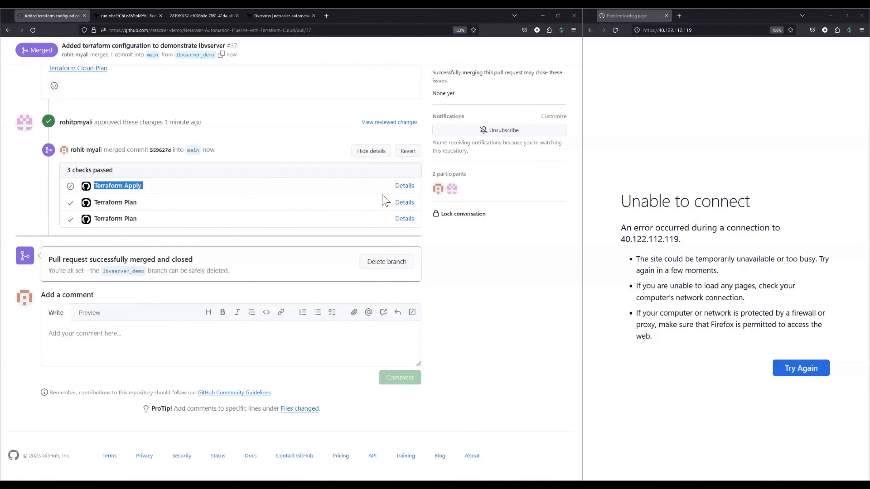
middle_click(404, 186)
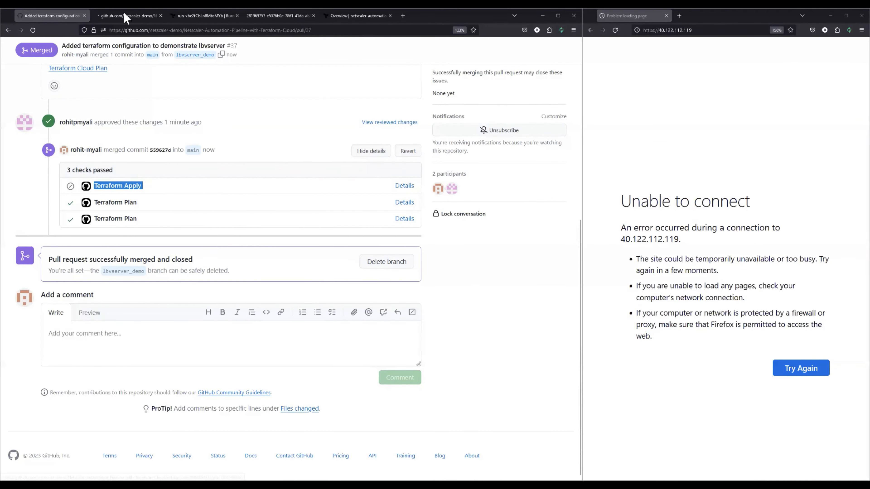
key(ctrl+Tab)
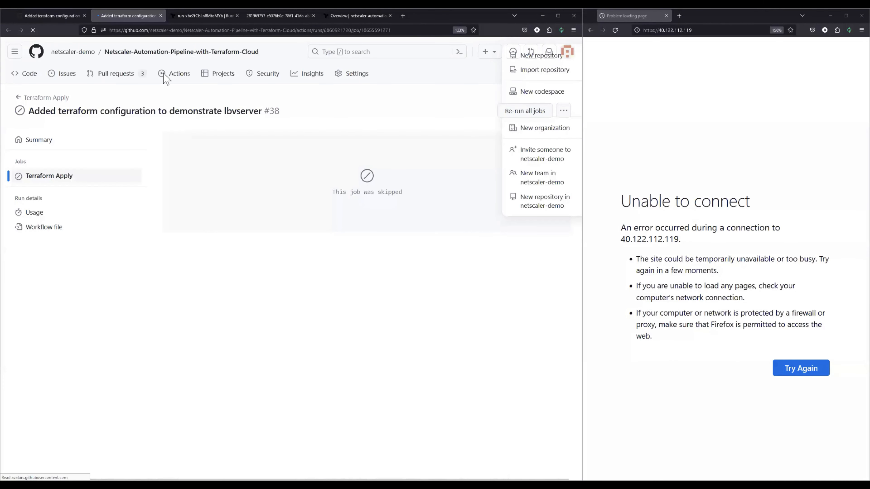
middle_click(95, 17)
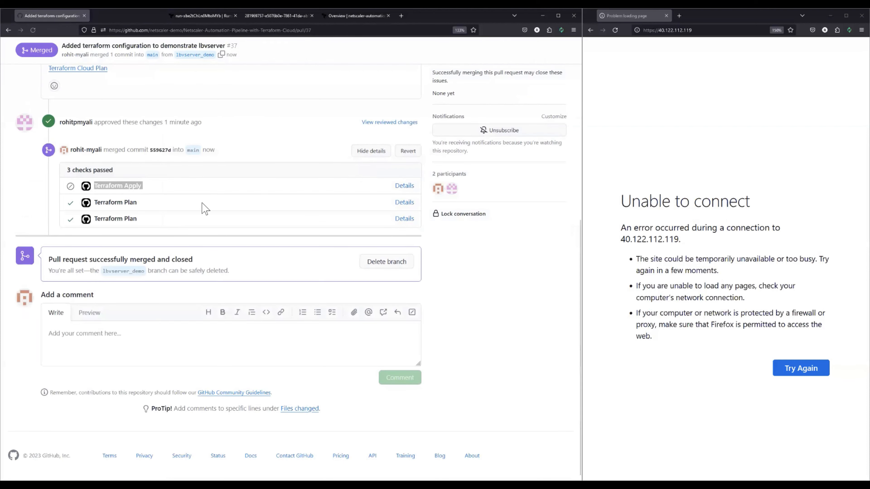
Open the repository's Actions workflow runs in a new tab, and the Terraform Apply #39 run for pull request #37 in another
scroll(152, 217, up, 3)
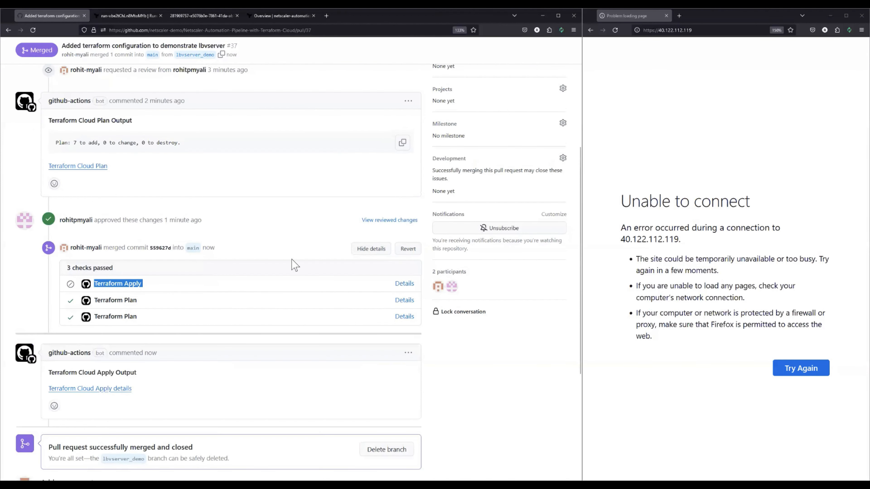
scroll(166, 193, up, 6)
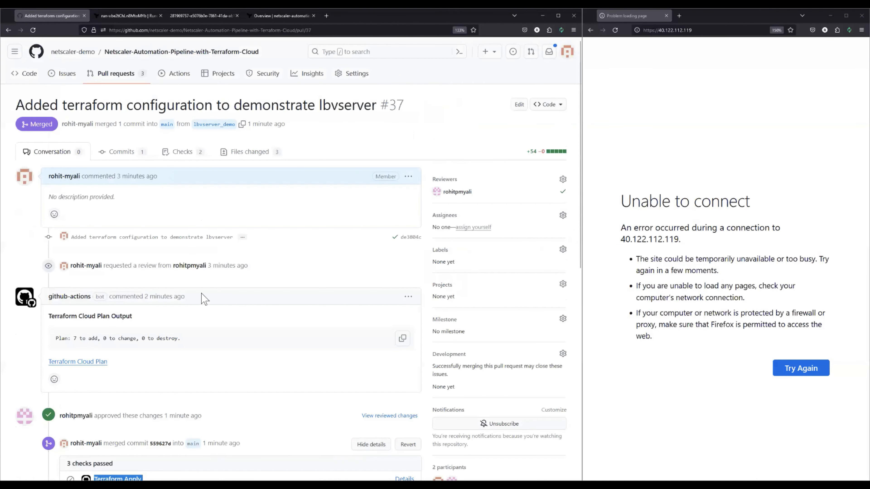
scroll(193, 282, down, 3)
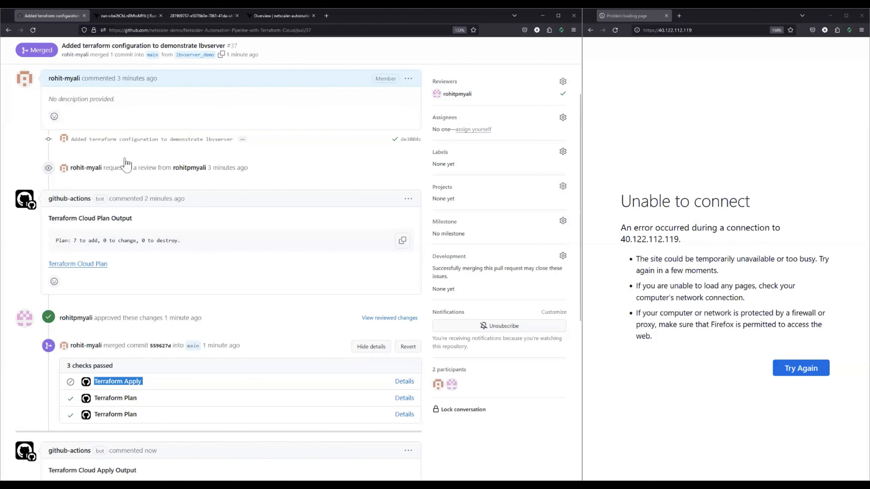
scroll(126, 164, up, 3)
middle_click(193, 83)
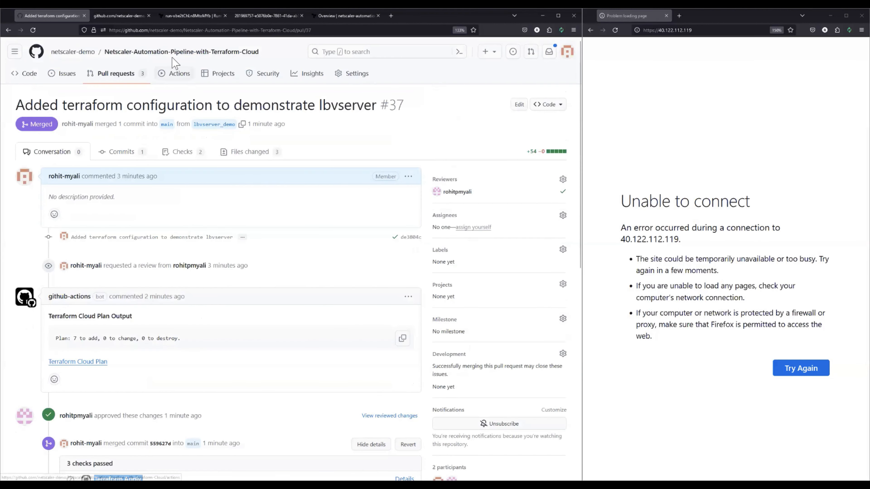
key(ctrl+Tab)
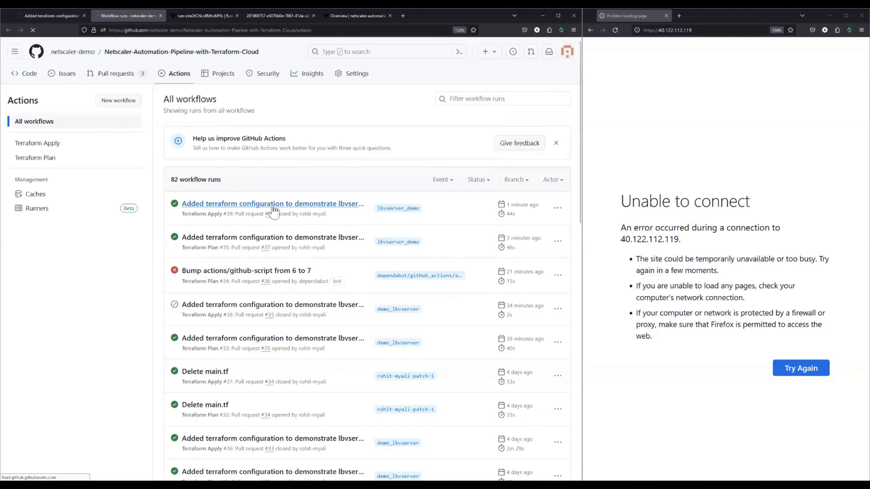
middle_click(273, 205)
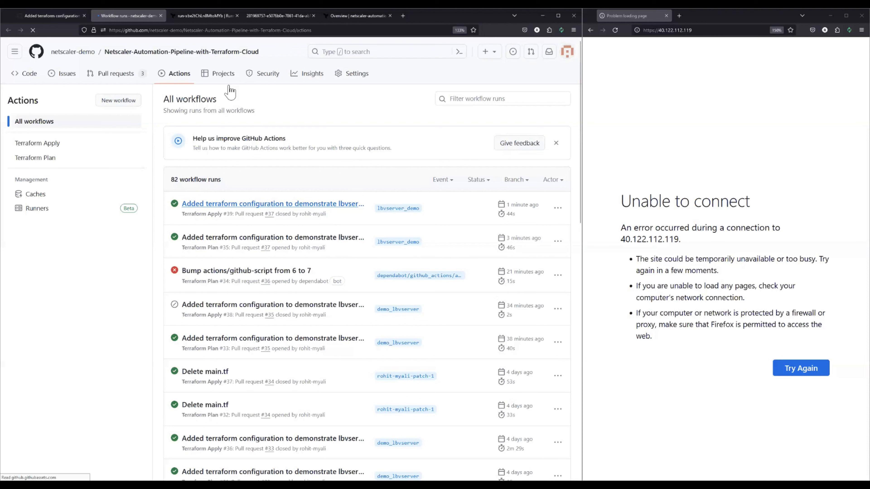
Return to the pull request and open the Terraform Cloud Apply details from the github-actions comment
click(62, 21)
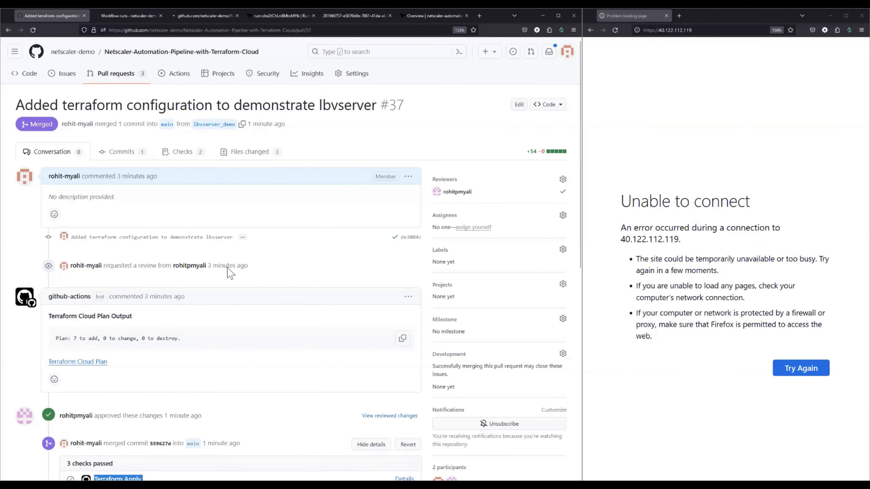
scroll(144, 303, down, 6)
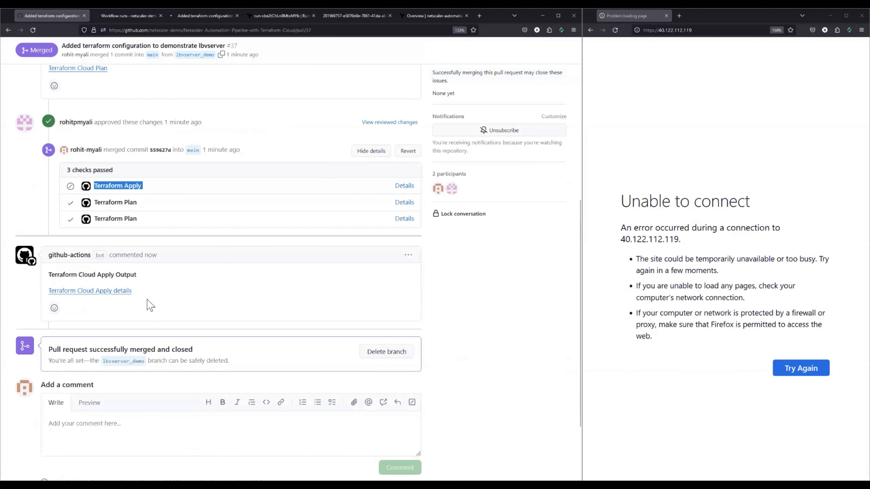
click(214, 299)
drag(58, 275, 143, 279)
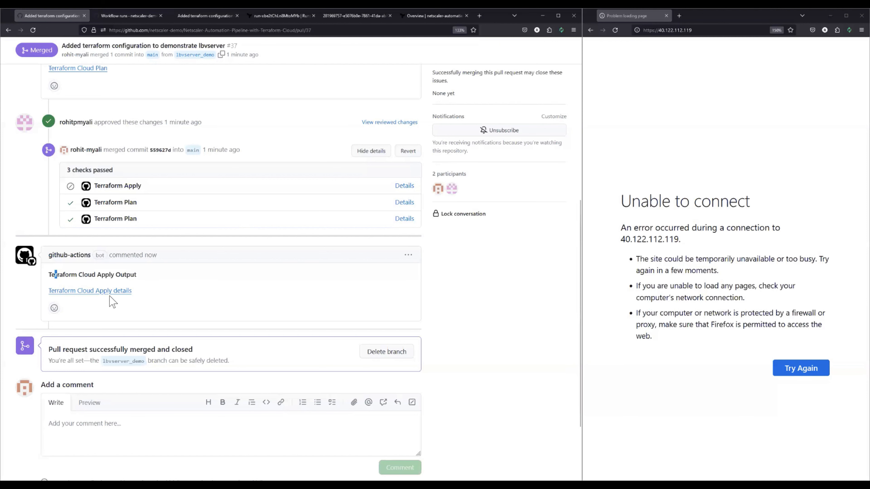
click(103, 291)
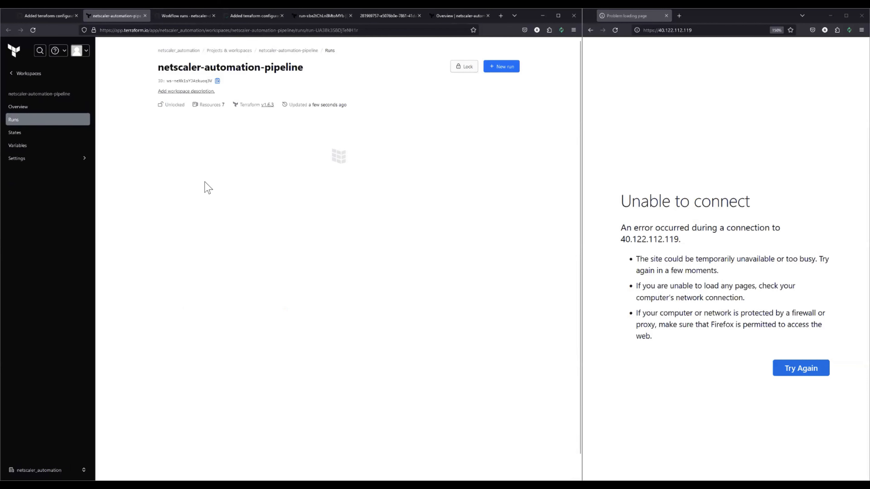
Expand the finished apply in the Terraform Cloud run, review its created resources, and return to the pull request
scroll(278, 236, down, 1)
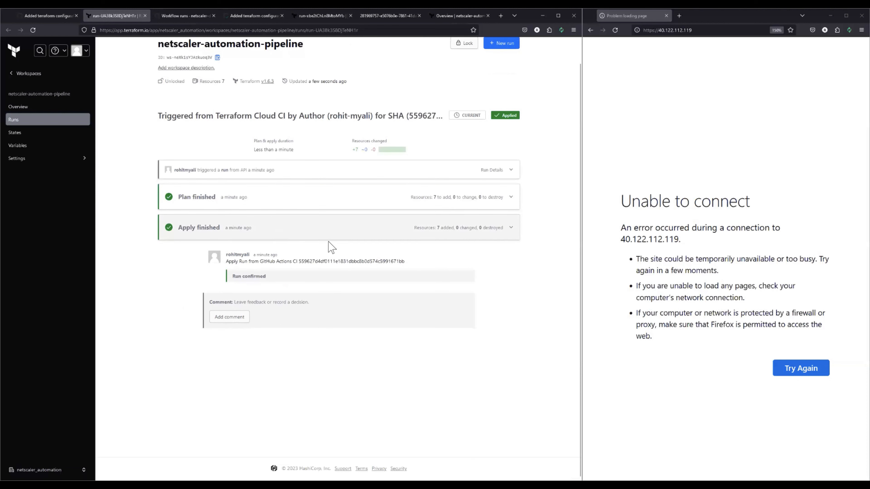
click(297, 236)
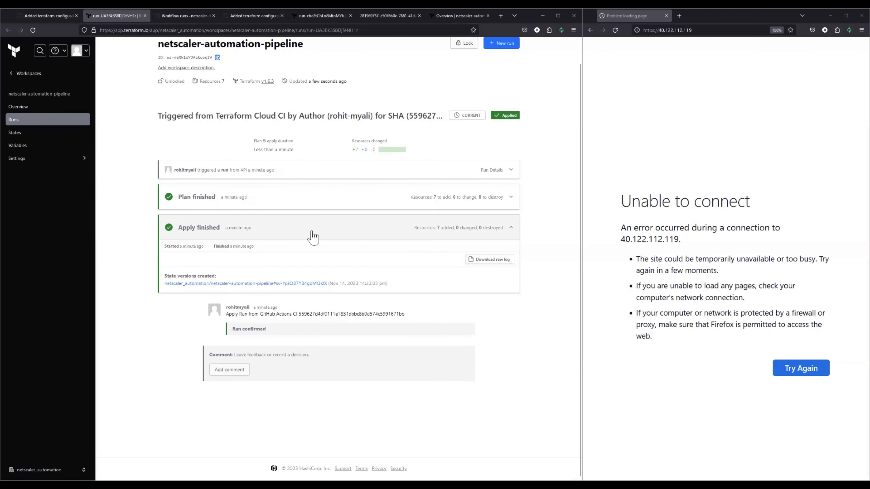
scroll(240, 236, down, 3)
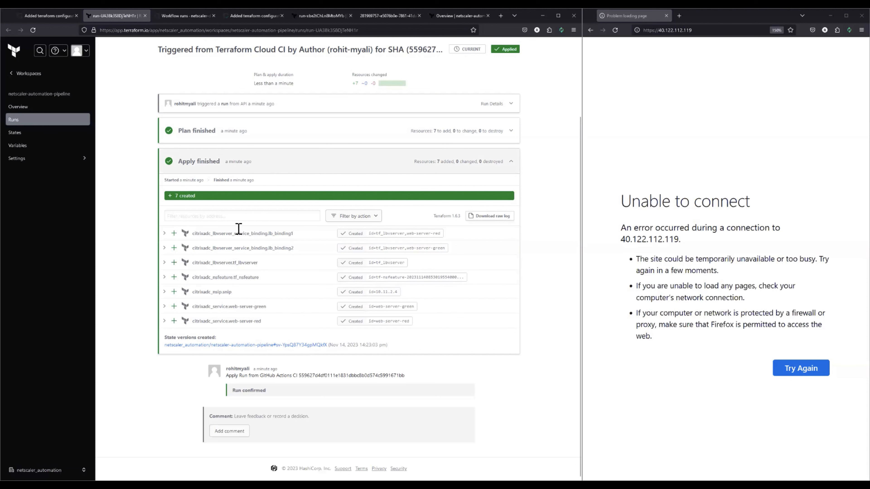
click(48, 15)
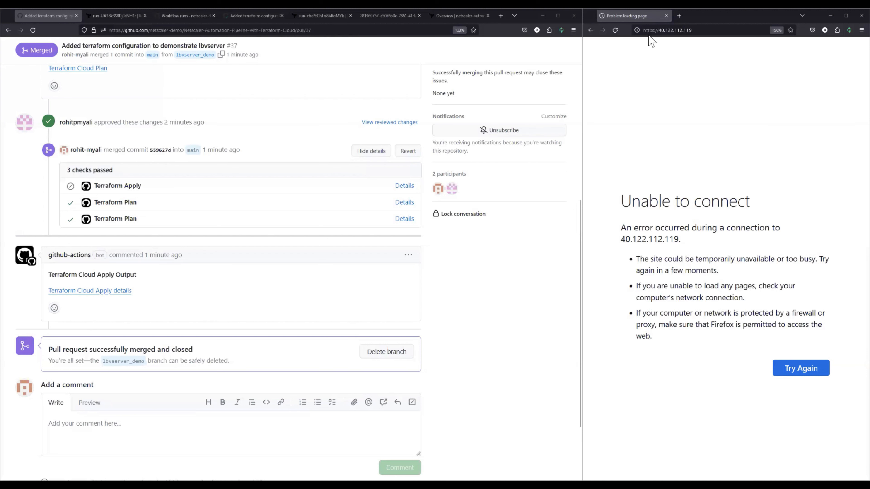
Load 40.122.112.119 without https in the second browser window and check the web server page it serves
click(654, 32)
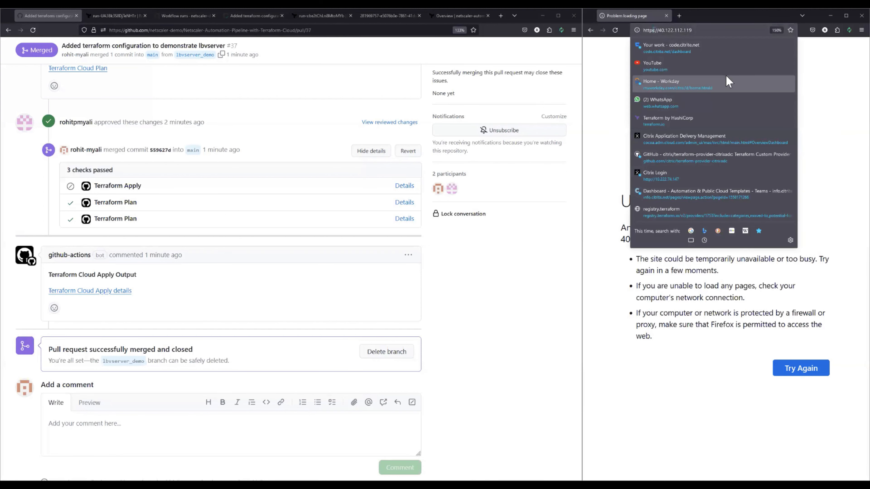
click(720, 82)
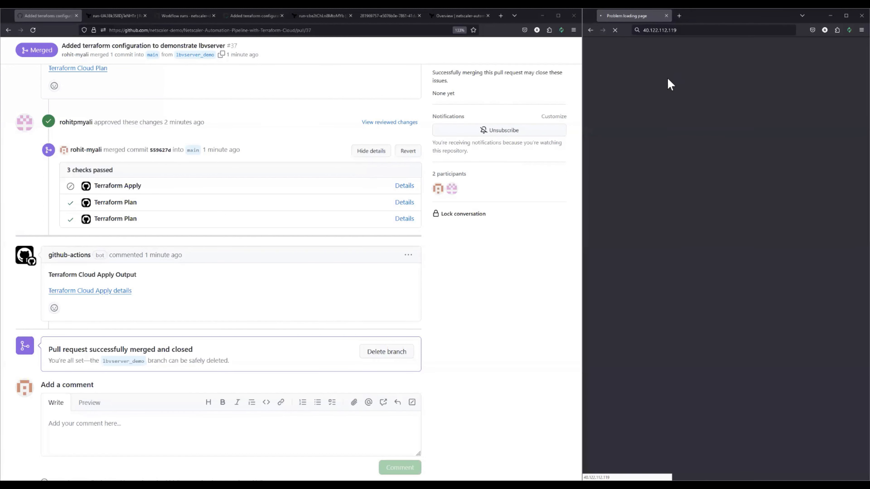
drag(589, 62, 789, 68)
click(789, 69)
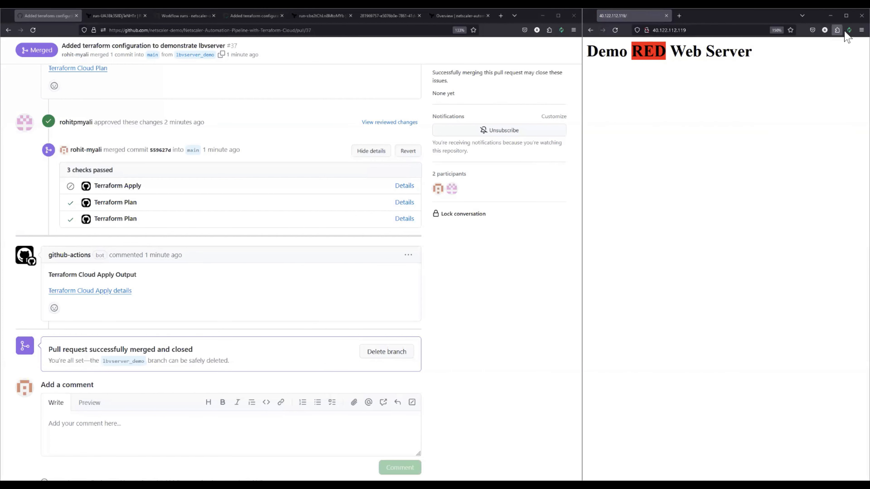
Start automatic refreshing of the 40.122.112.119 page every 2 seconds with Auto Refresh Page and watch which web server responds
click(836, 69)
drag(768, 68, 729, 72)
text(2)
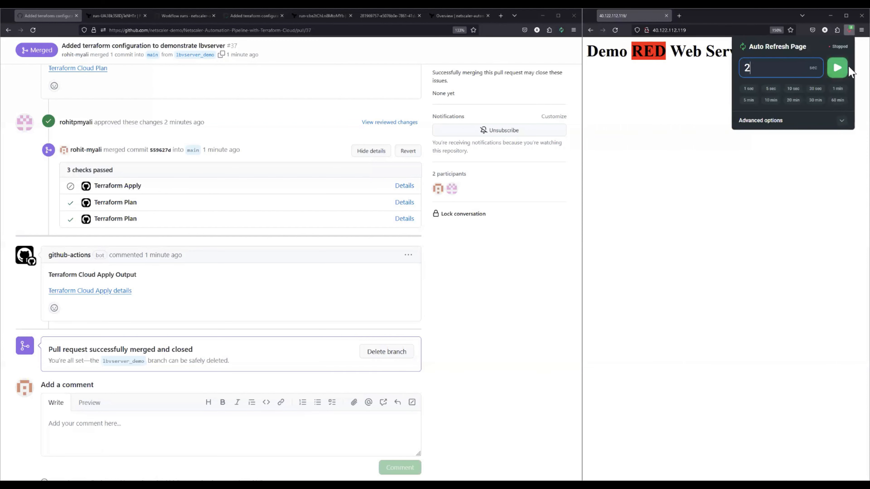
click(837, 68)
click(640, 140)
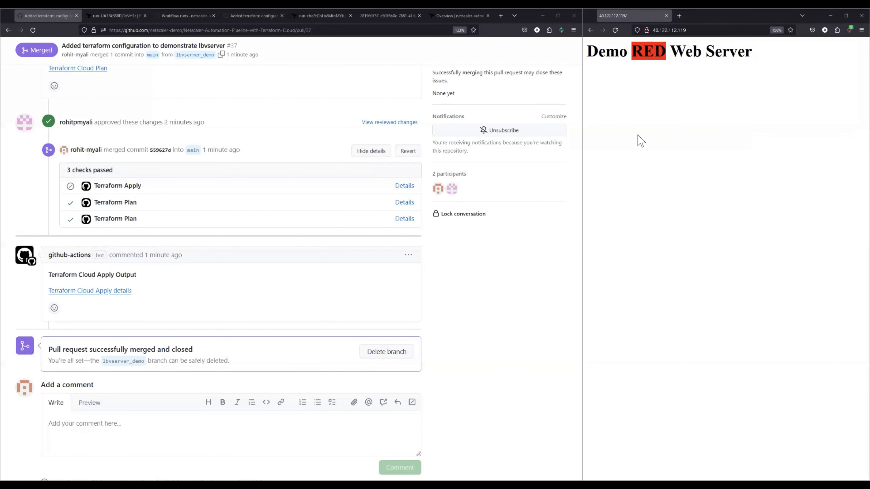
drag(769, 76, 591, 68)
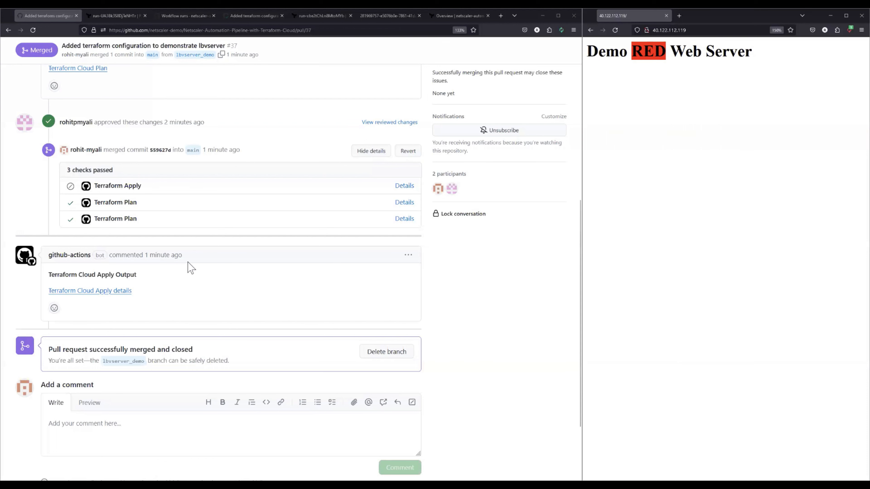
Switch to the merged demo-lbvserver pull request and open its Terraform Cloud Apply details in a new browser tab
scroll(239, 294, up, 8)
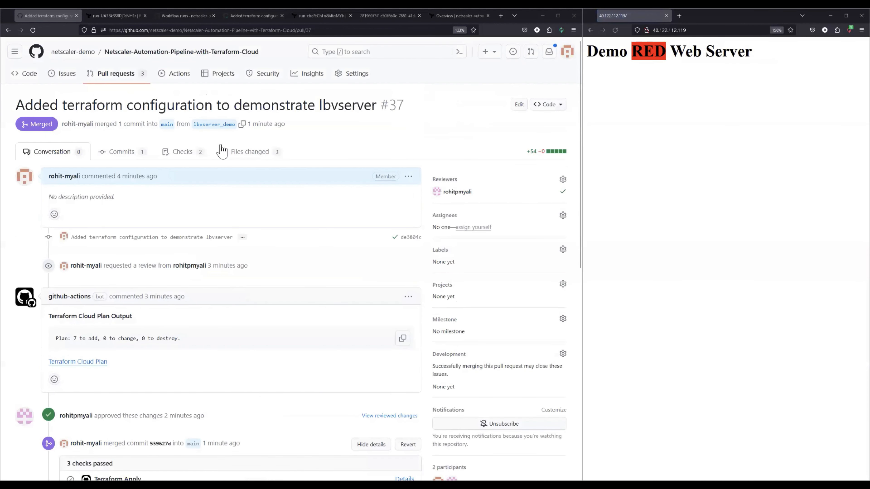
click(376, 18)
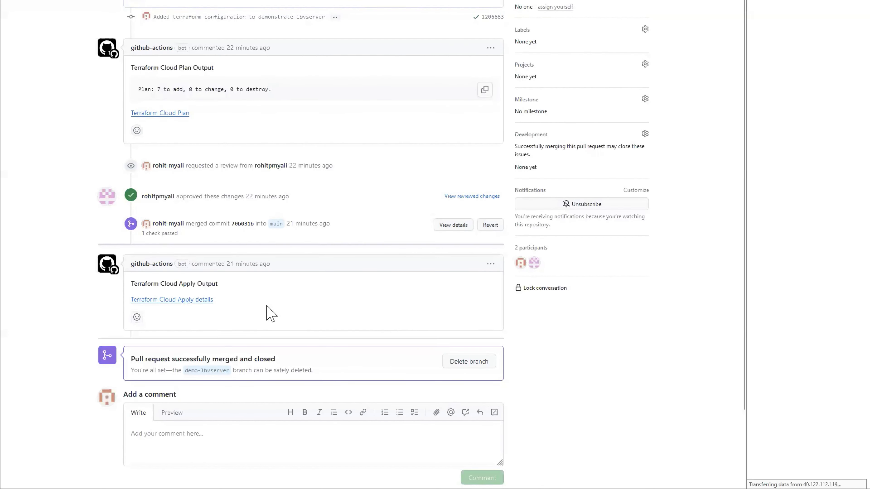
drag(123, 281, 231, 295)
click(255, 299)
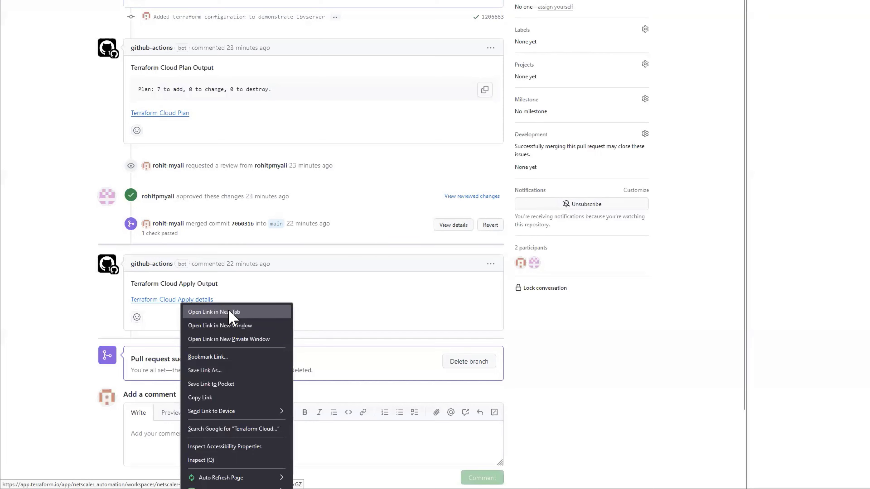
click(232, 313)
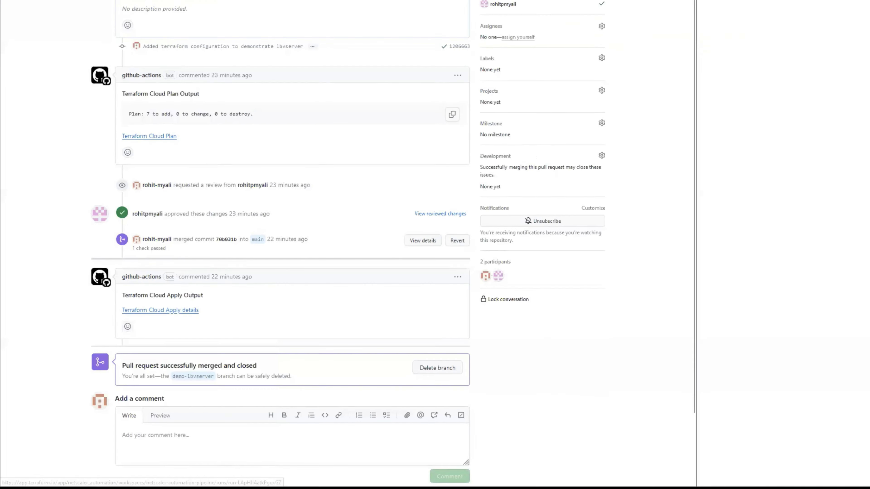
click(123, 17)
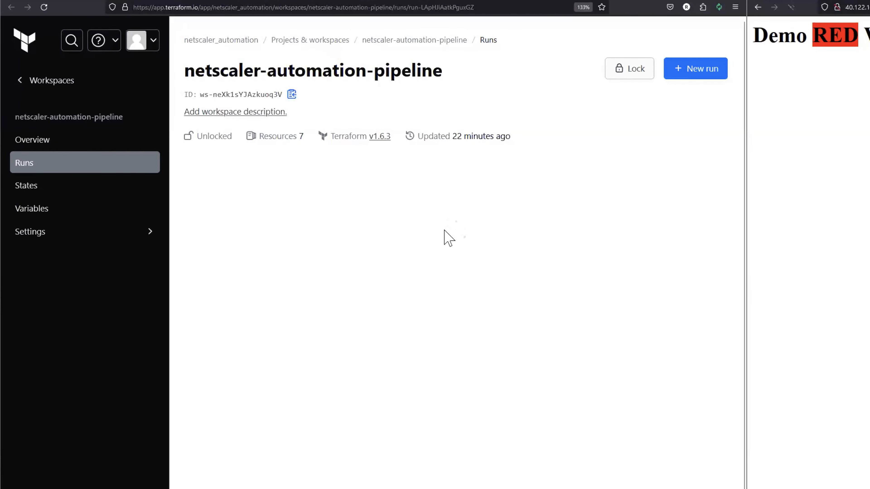
Expand the finished apply of the netscaler-automation-pipeline run and examine the resources it created
scroll(301, 340, down, 1)
scroll(400, 308, down, 2)
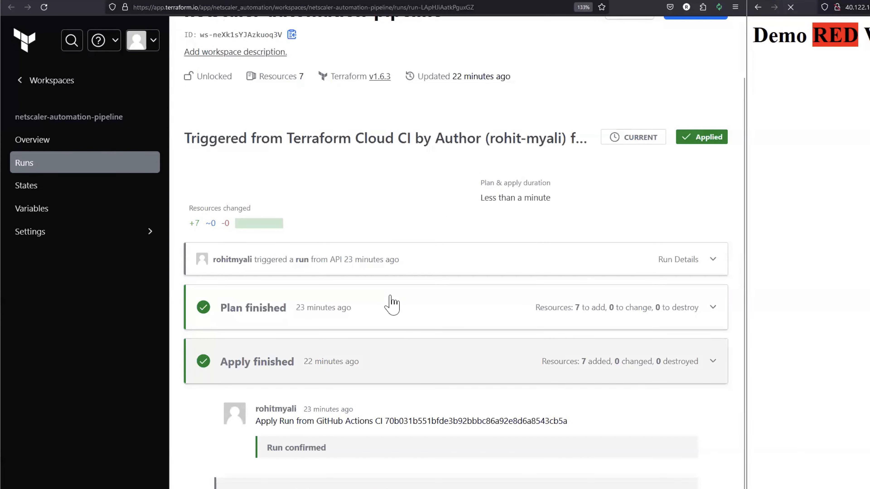
click(396, 359)
scroll(398, 343, down, 4)
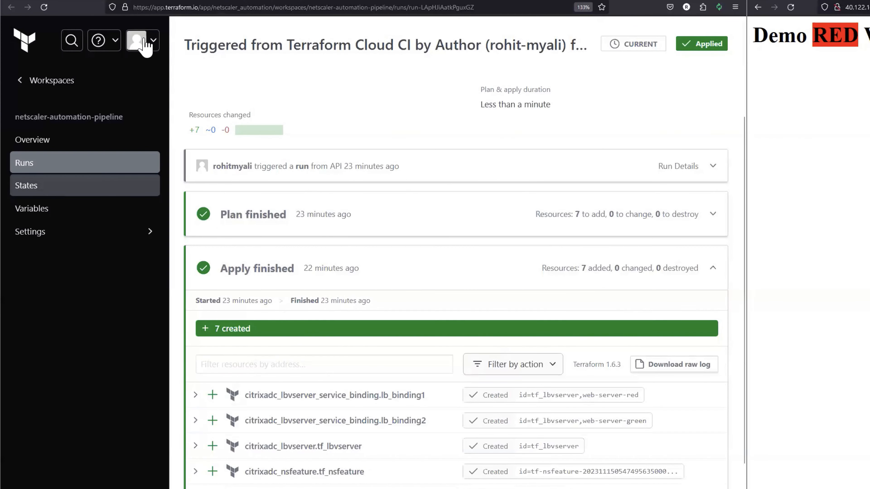
Open the newest state version of the netscaler-automation-pipeline workspace and examine the tf_lbvserver attributes in its JSON
click(53, 192)
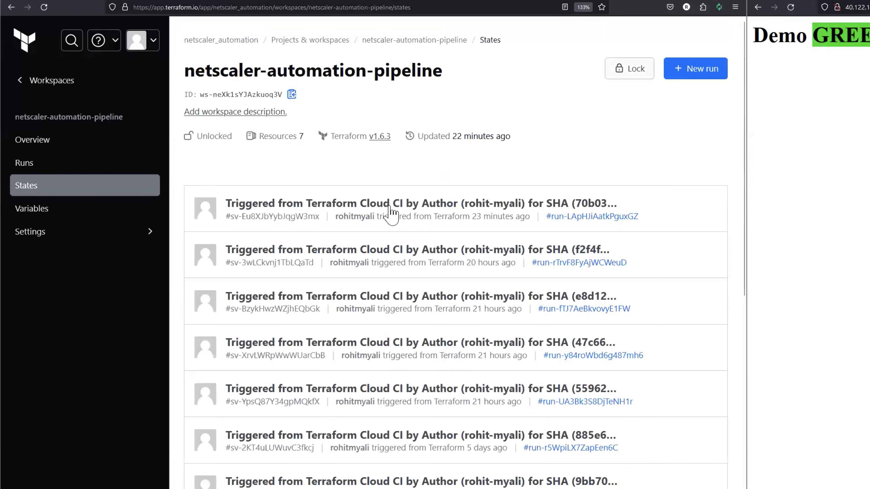
click(405, 205)
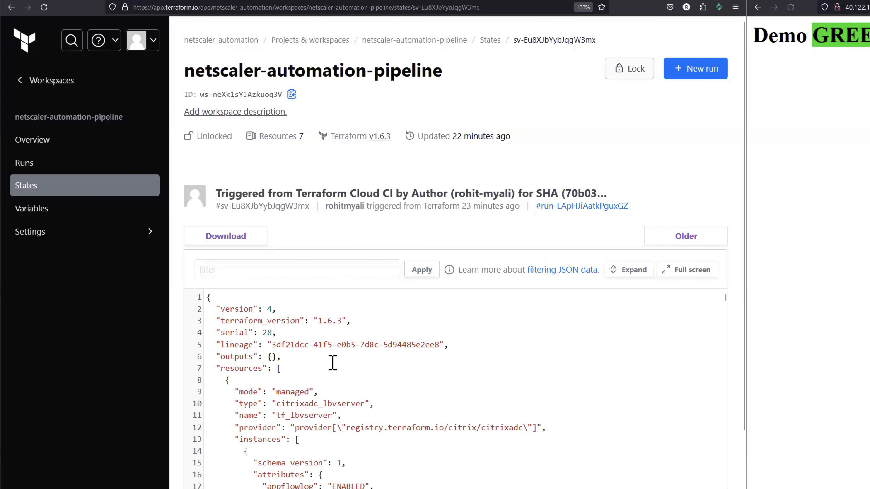
scroll(343, 367, down, 5)
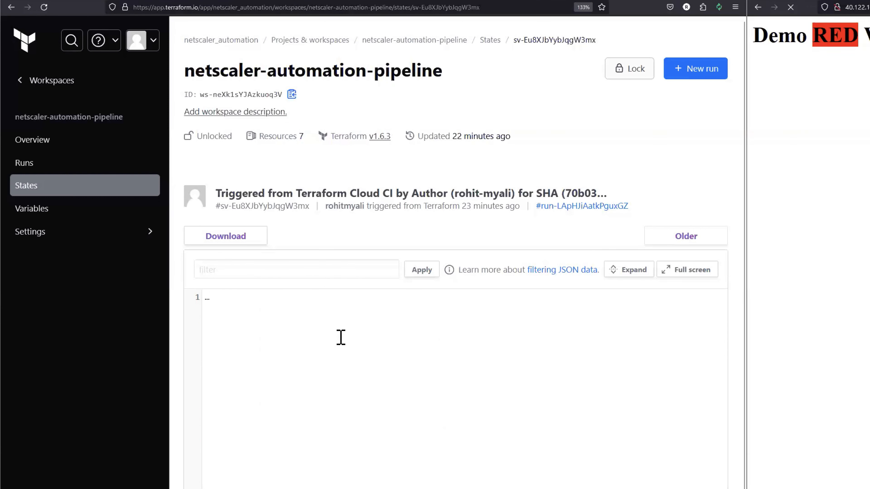
scroll(342, 367, down, 5)
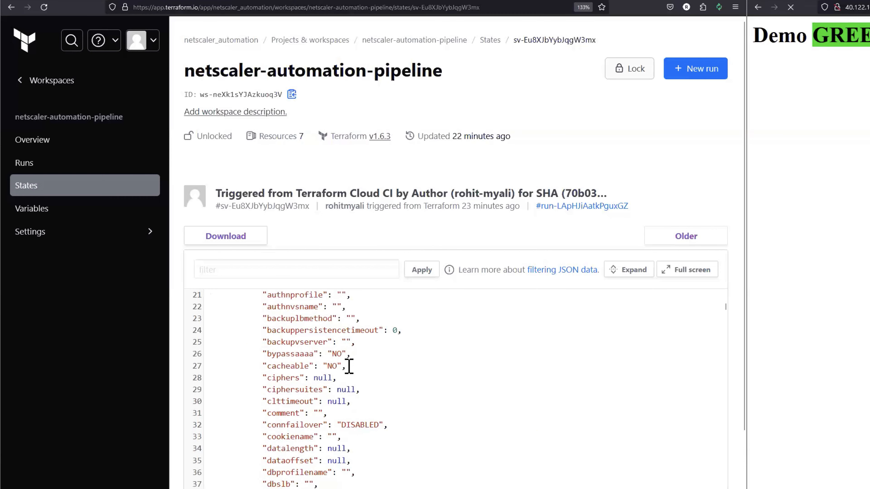